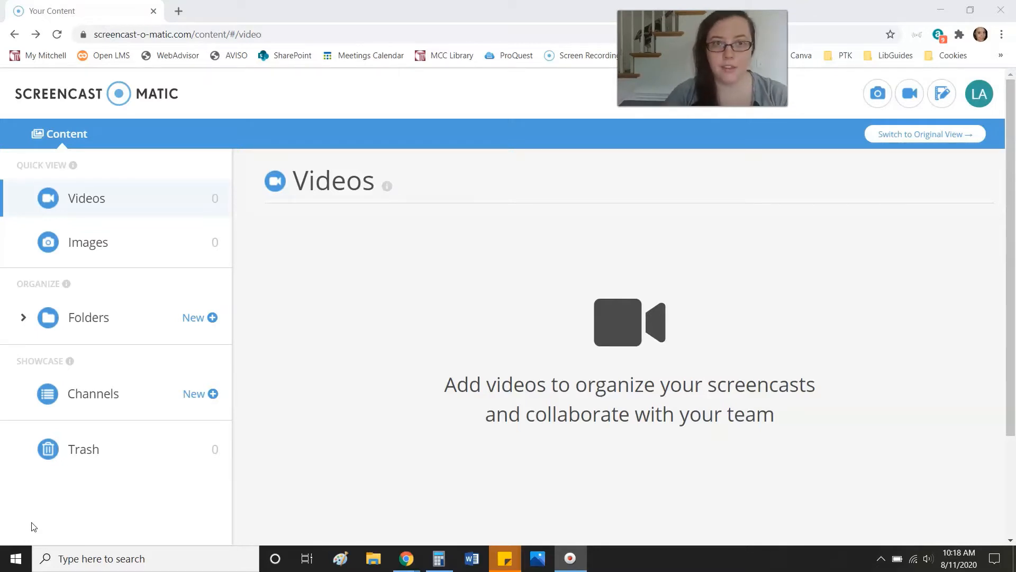
Step: Load the Screencast-O-Matic screen recorder page in a new browser tab and go to My Videos
click(180, 13)
text(sc)
key(Return)
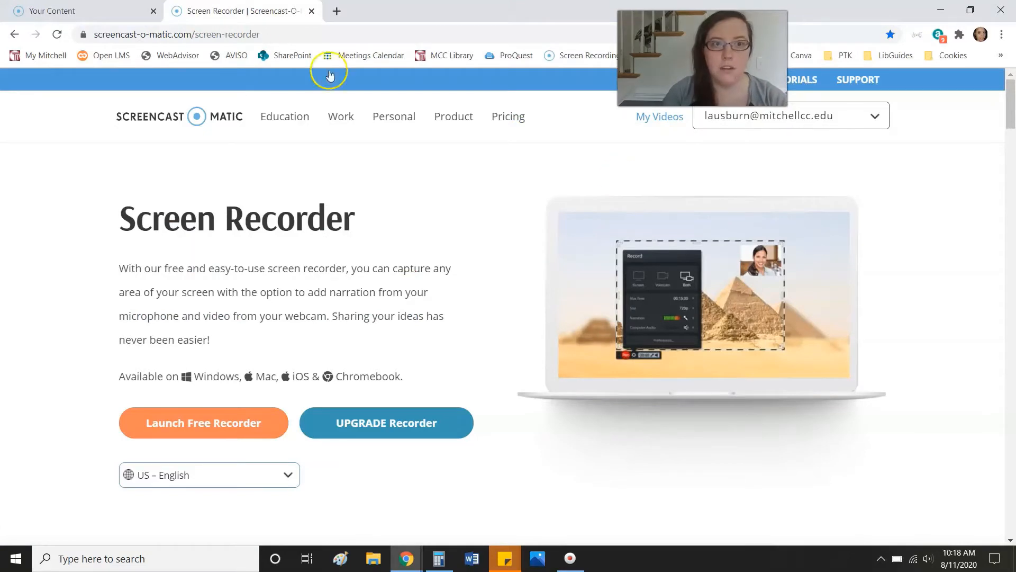
click(659, 127)
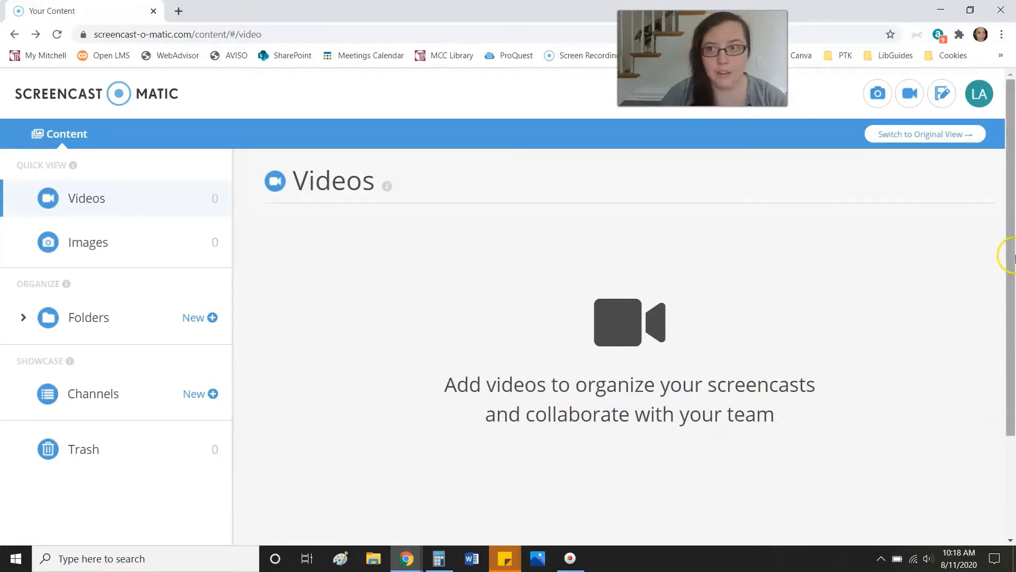
Step: Launch the recordings manager and import the video EC p. 179.mp4 from the Screencast-O-Matic folder
click(942, 94)
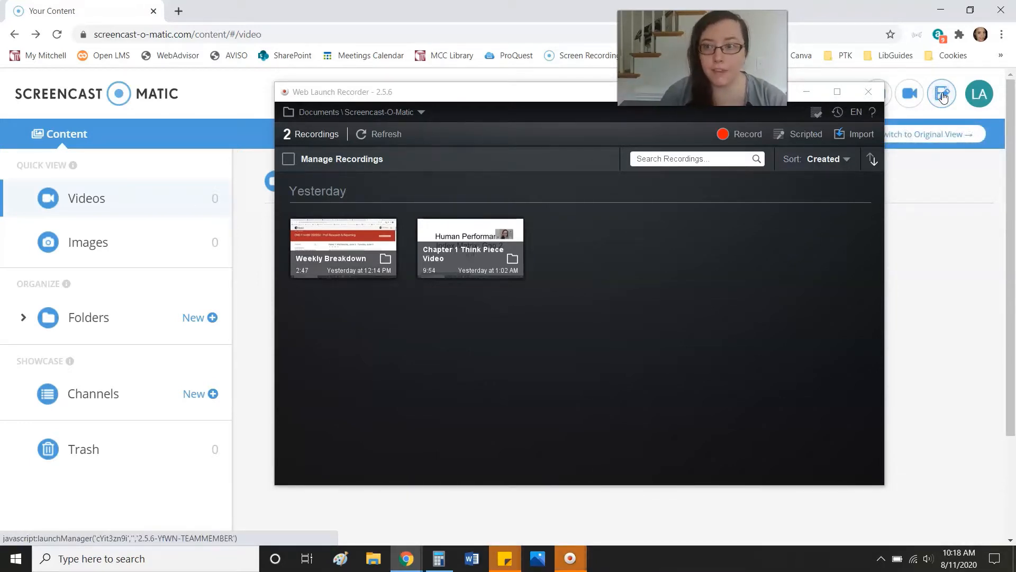
click(863, 135)
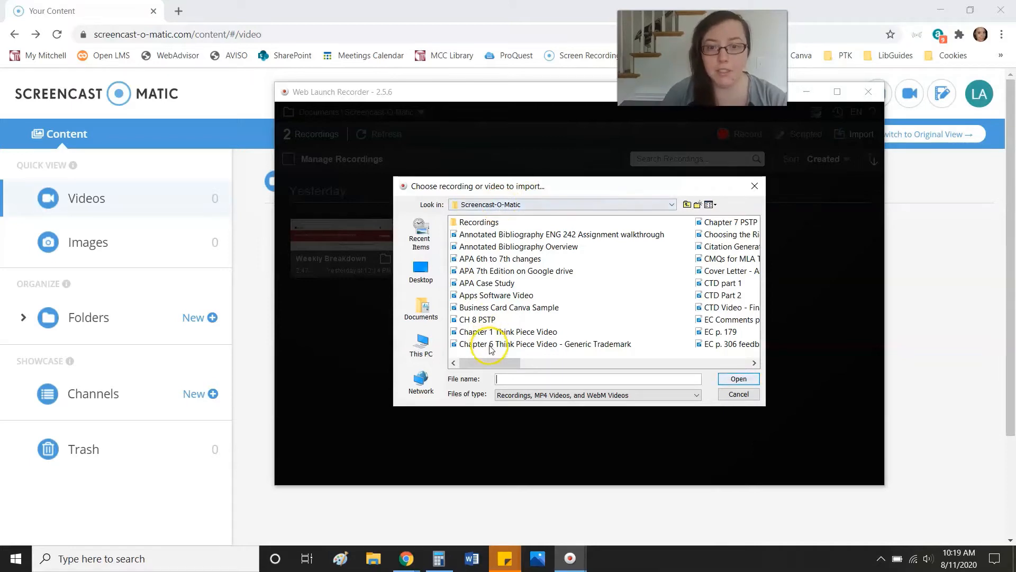
drag(494, 361, 586, 355)
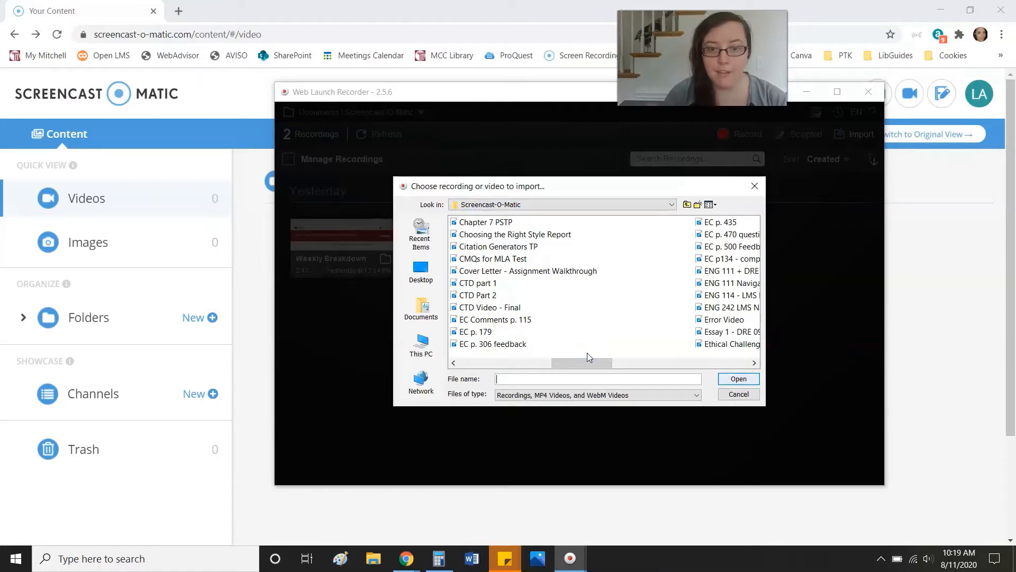
click(476, 331)
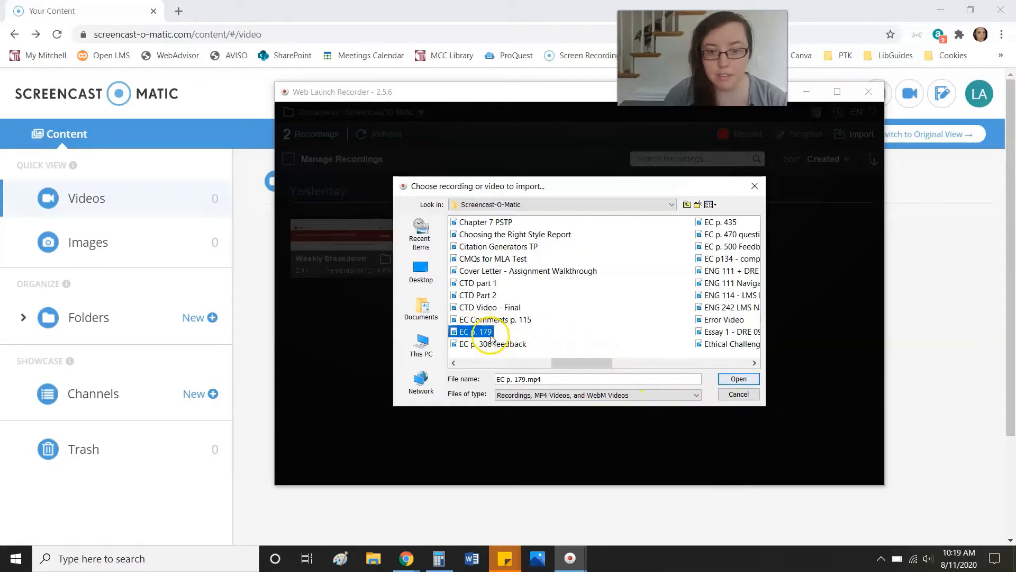
click(748, 379)
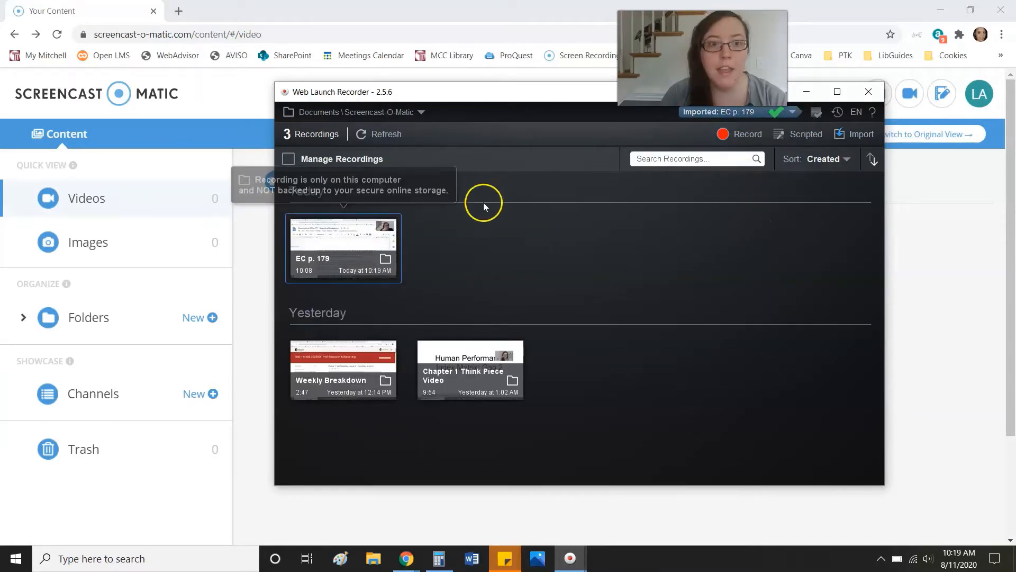
Step: Set up an upload of the EC p. 179 recording to Screencast-O-Matic with the title "Title change"
click(331, 247)
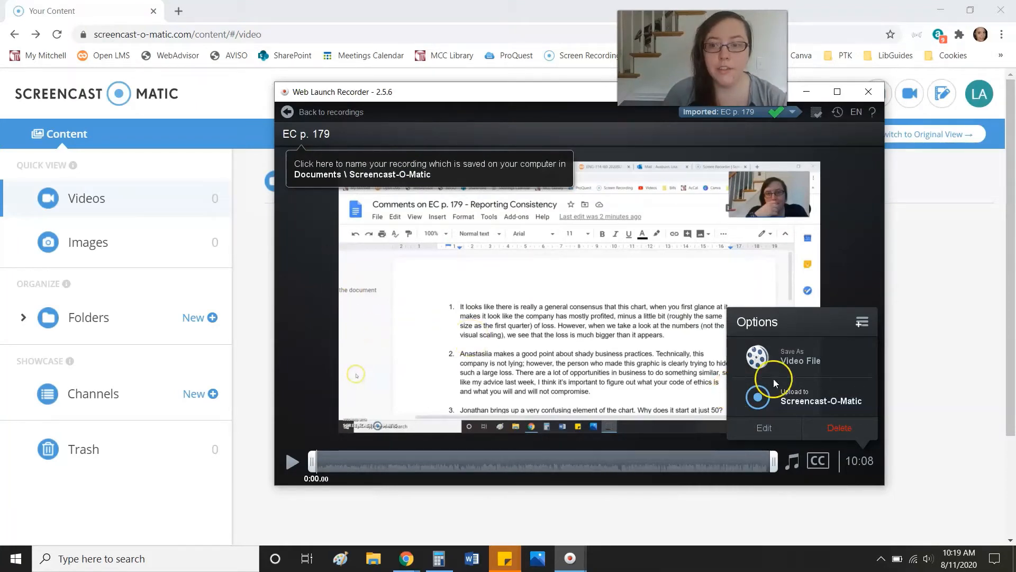
click(798, 401)
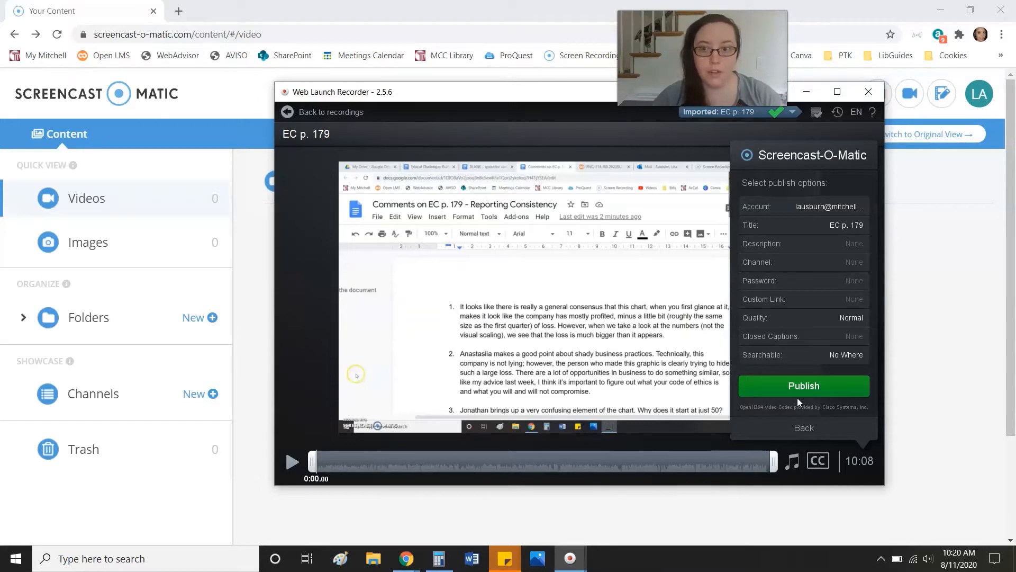
click(827, 224)
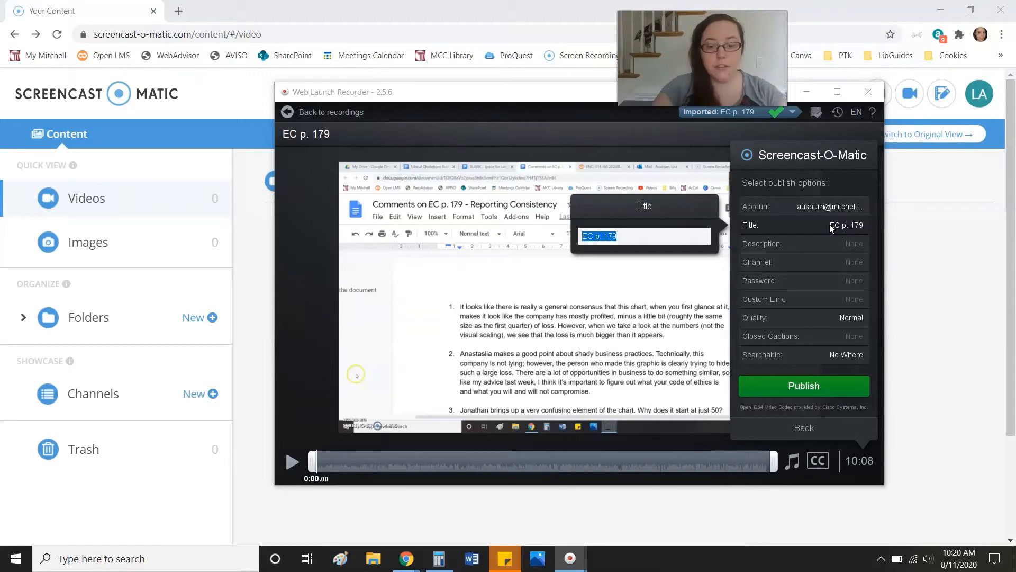
text(Title)
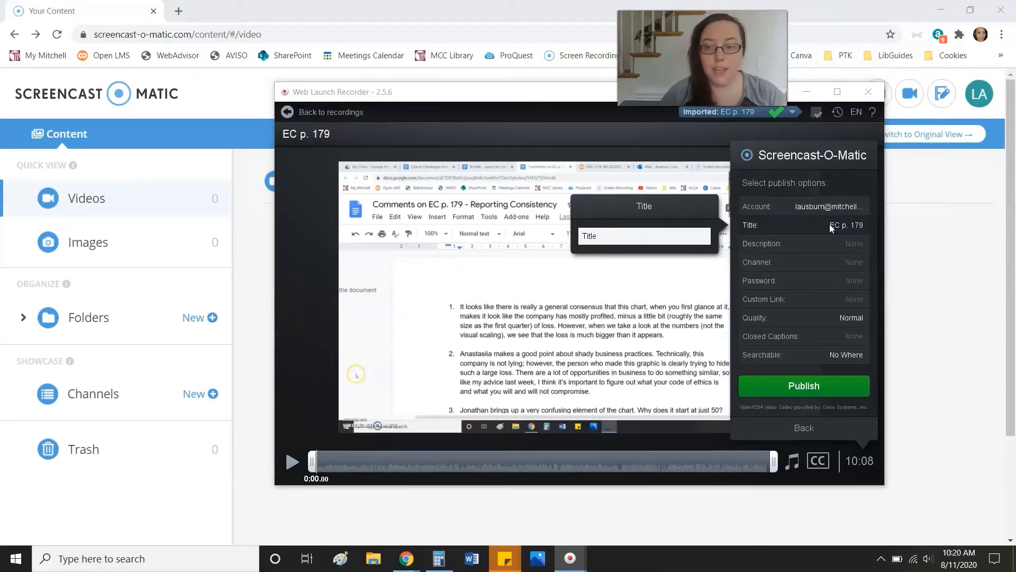
text( change)
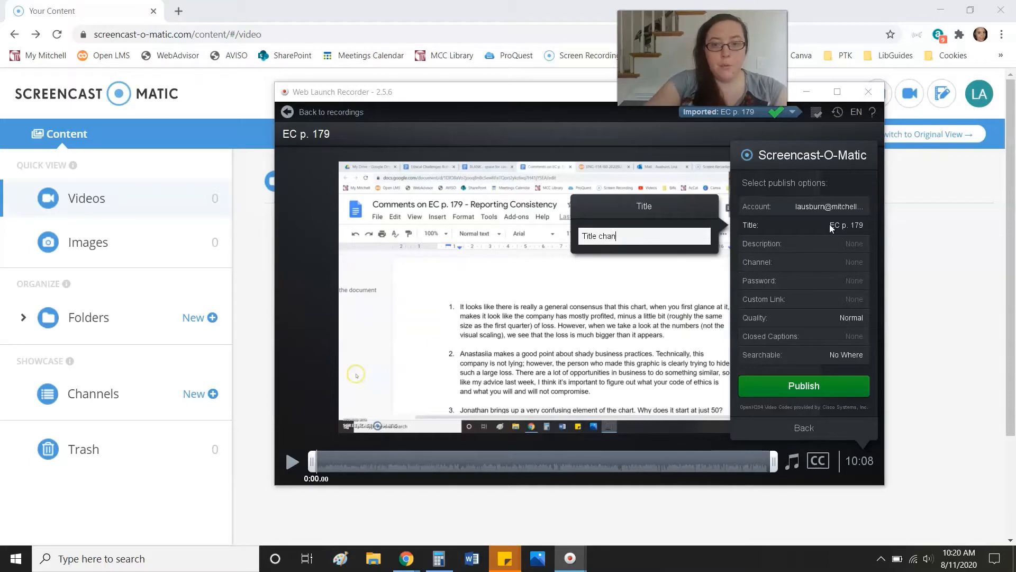
Step: Look through the upload's description, password, custom link and quality publish options
click(834, 243)
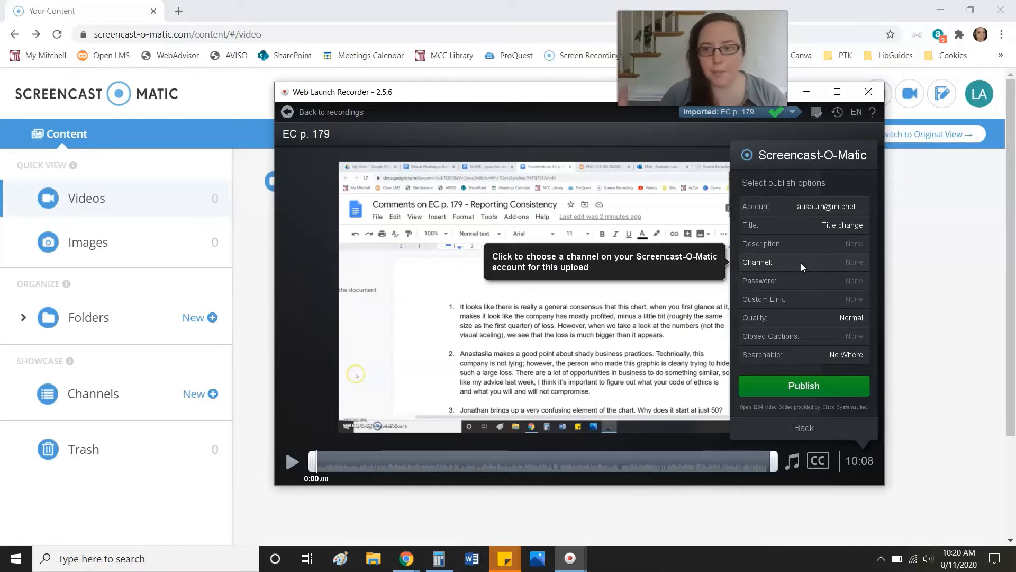
click(798, 285)
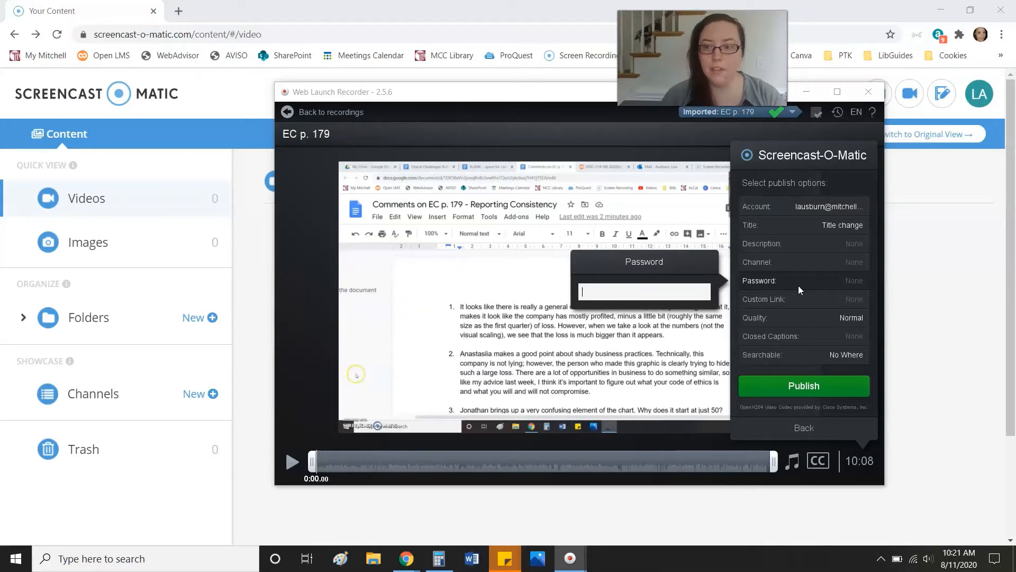
click(804, 301)
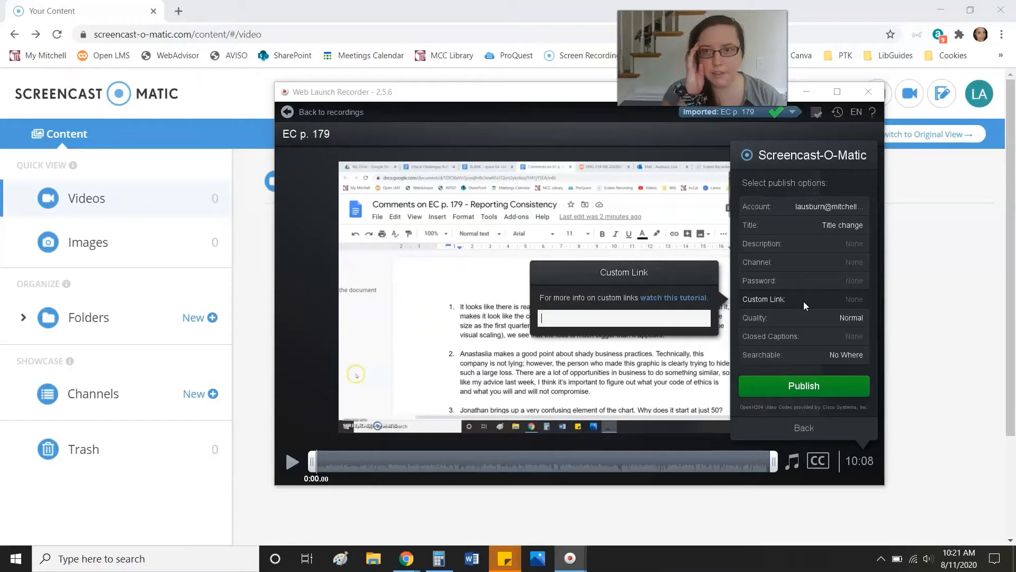
click(805, 326)
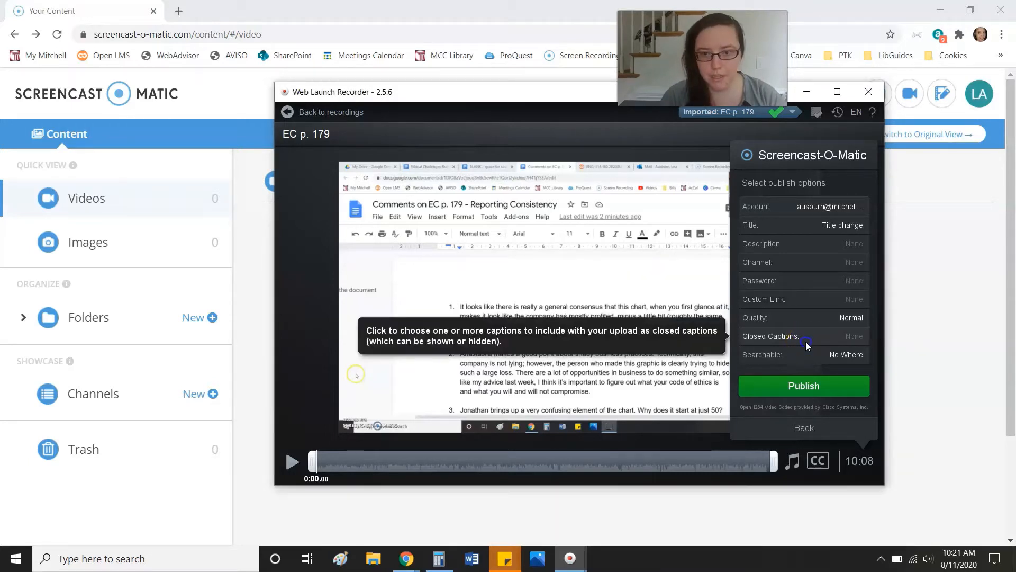
Step: Add new closed captions titled English to the upload, generated with Speech-to-Text (EN-US)
click(805, 342)
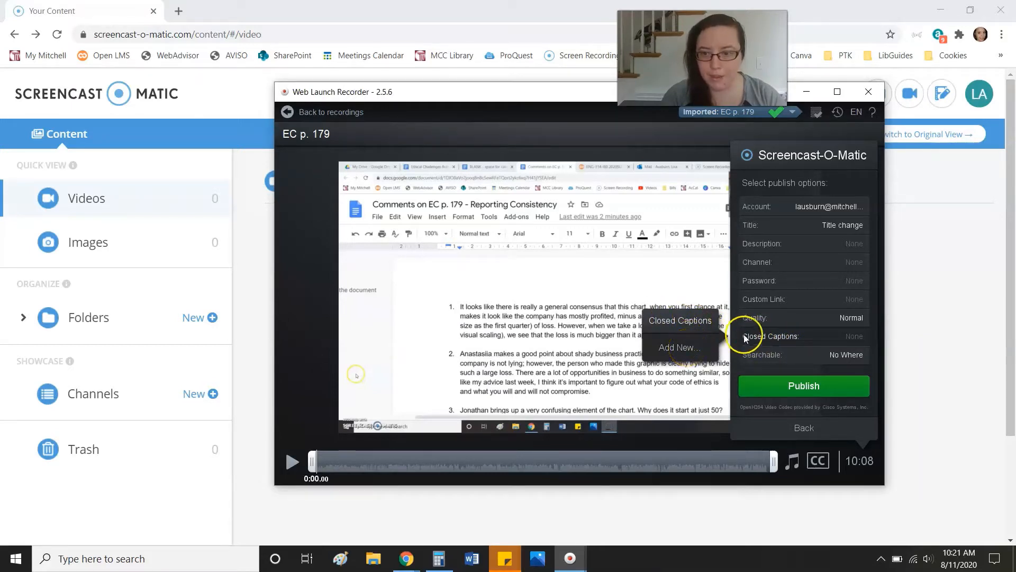
click(749, 304)
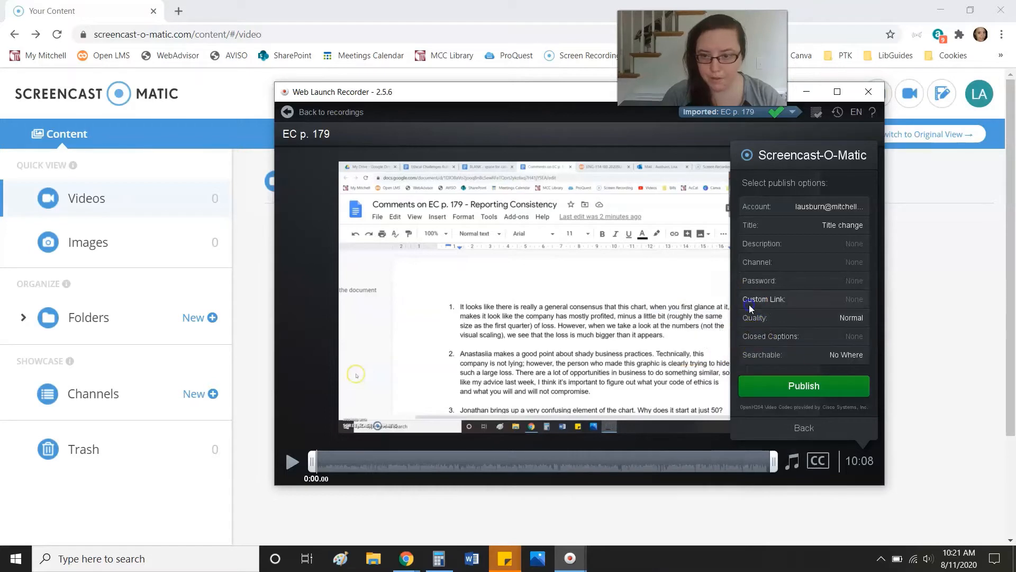
click(757, 335)
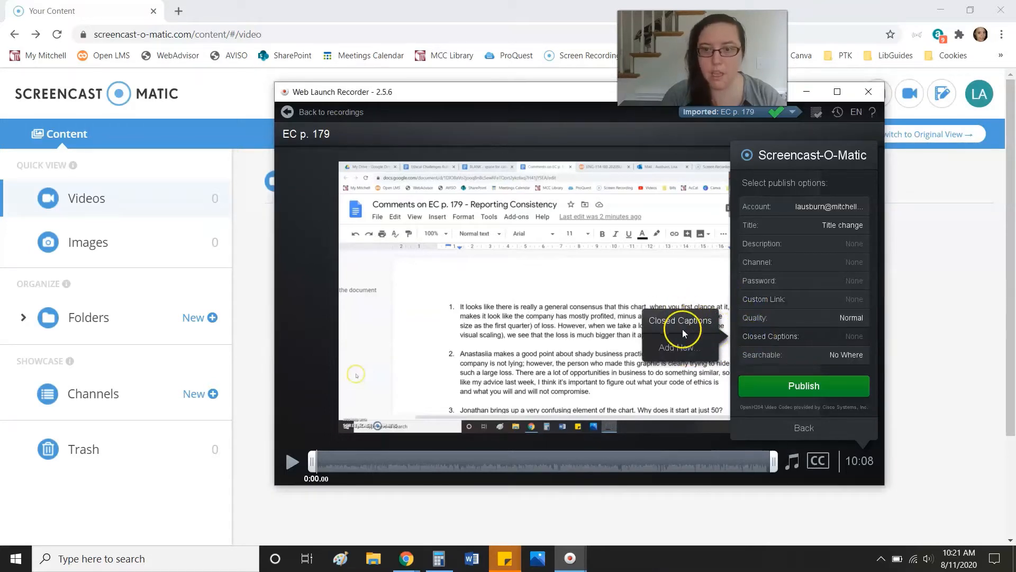
click(676, 347)
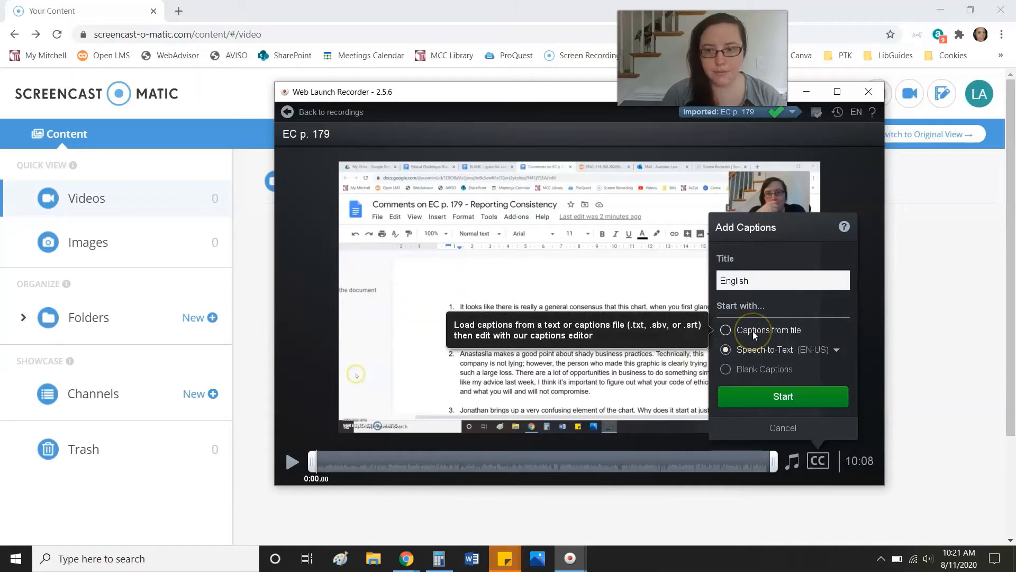
click(749, 350)
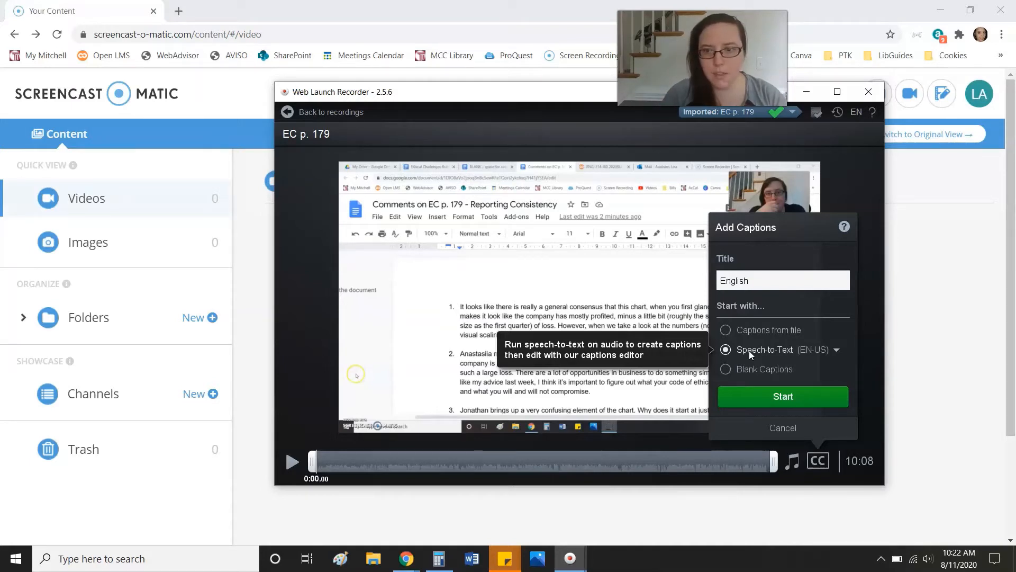
click(755, 398)
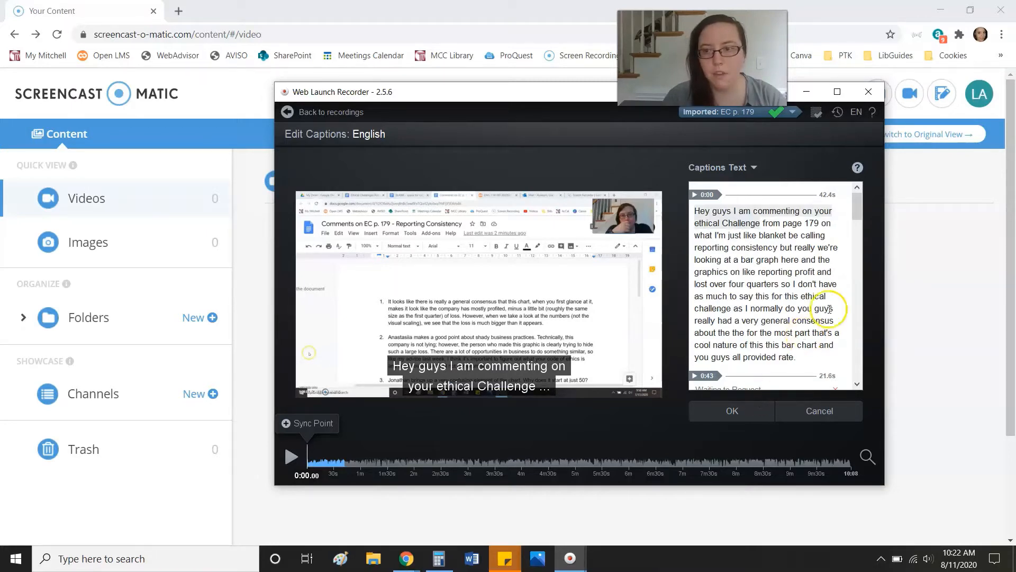
Step: Look through the generated English captions from start to end to check the speech-to-text progress and wording
drag(856, 213, 858, 395)
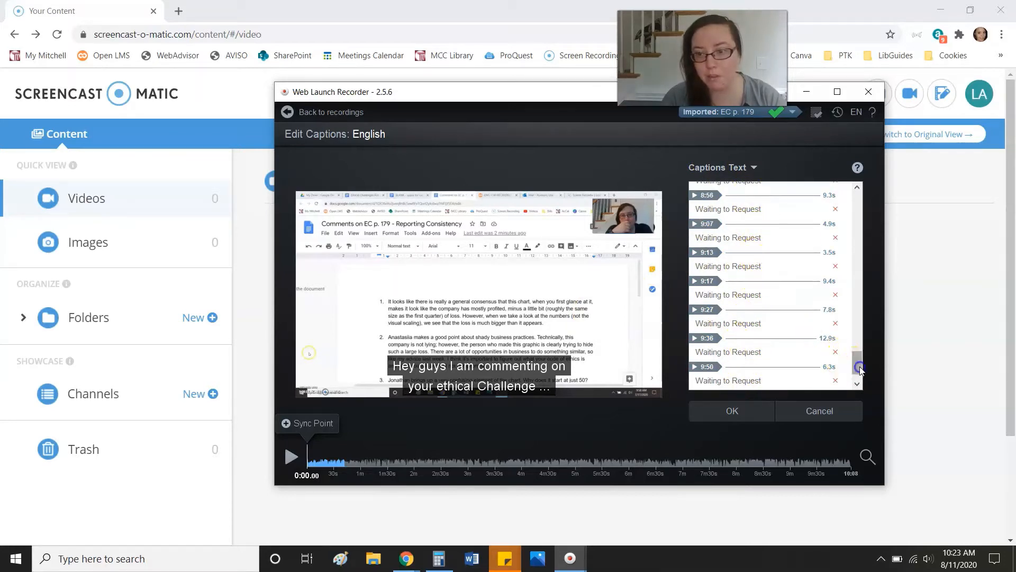
drag(860, 369, 858, 265)
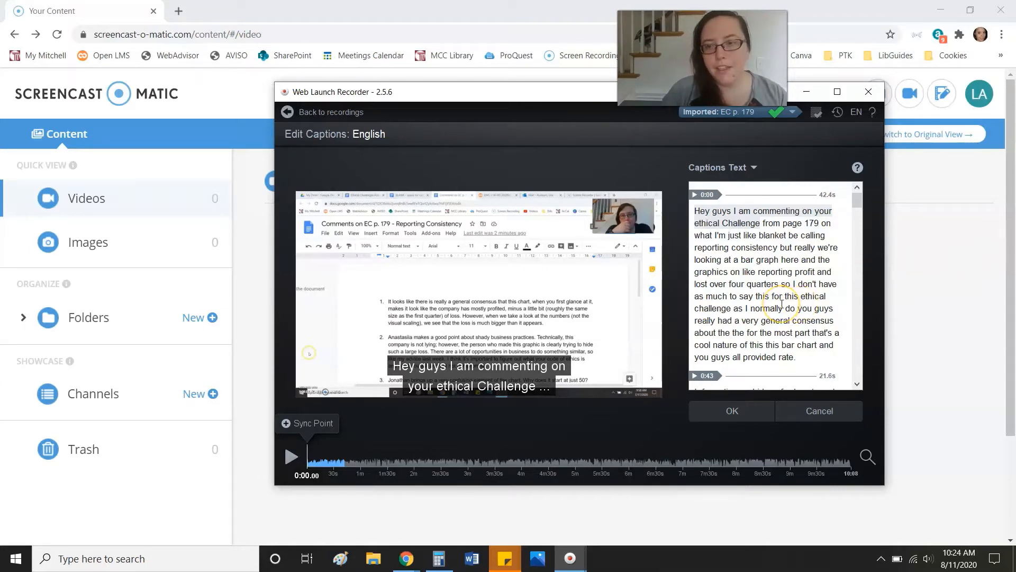
scroll(782, 304, down, 3)
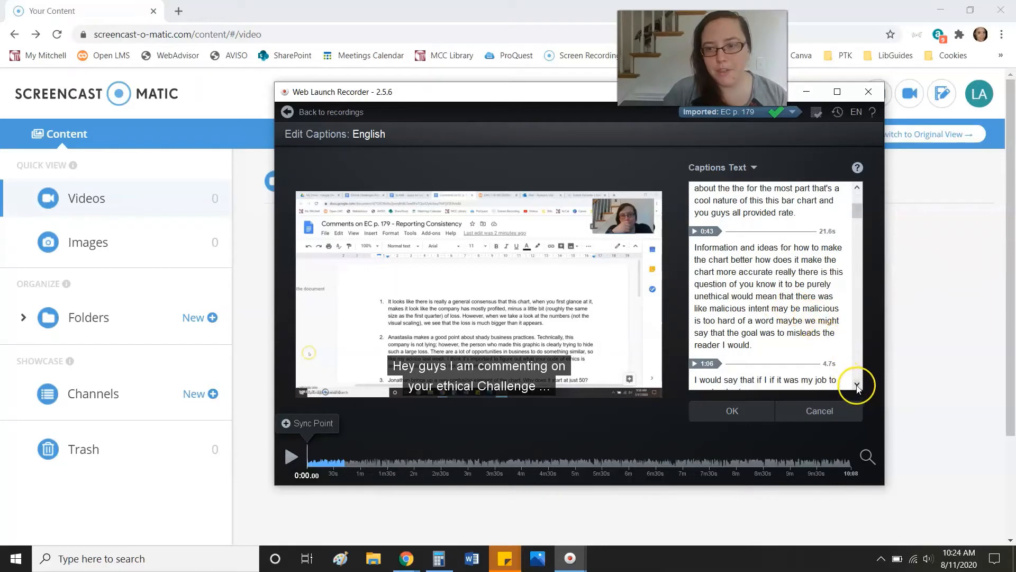
click(857, 386)
click(856, 385)
click(856, 385)
click(856, 386)
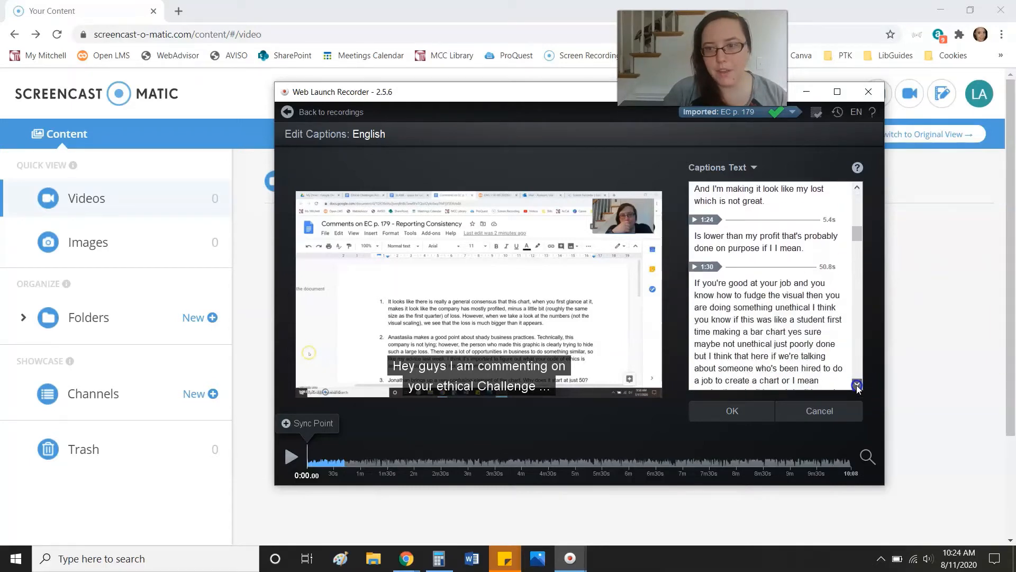
click(857, 386)
click(857, 385)
click(857, 386)
click(857, 386)
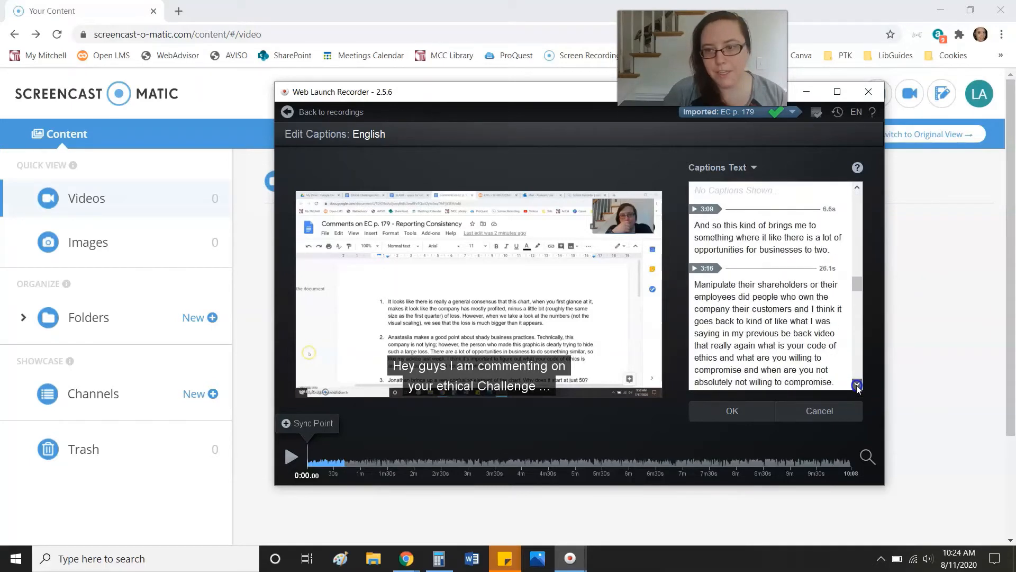
click(857, 385)
click(857, 386)
click(857, 385)
click(856, 386)
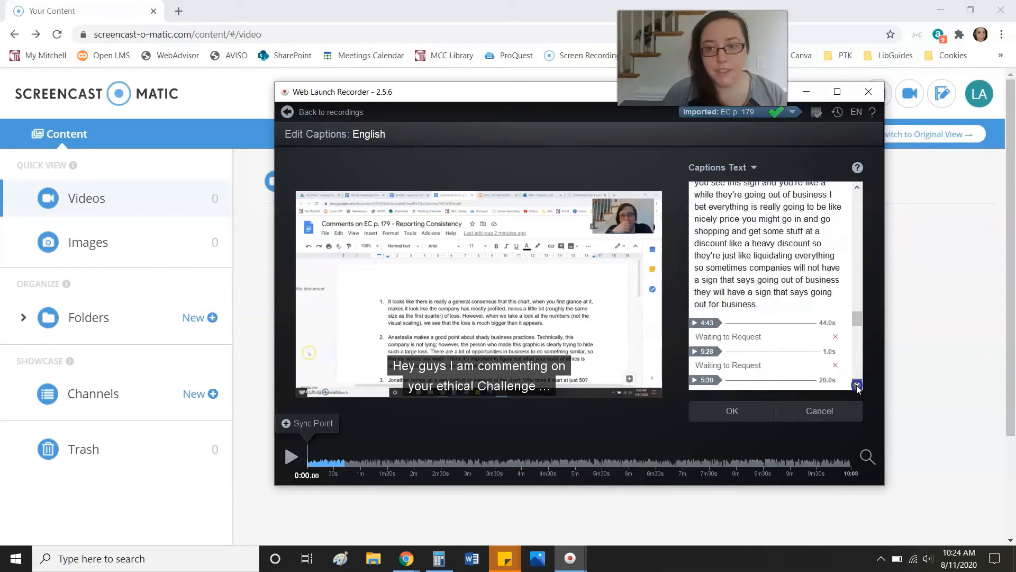
click(857, 385)
mouse_move(858, 329)
mouse_down()
mouse_move(857, 315)
mouse_move(855, 326)
mouse_up()
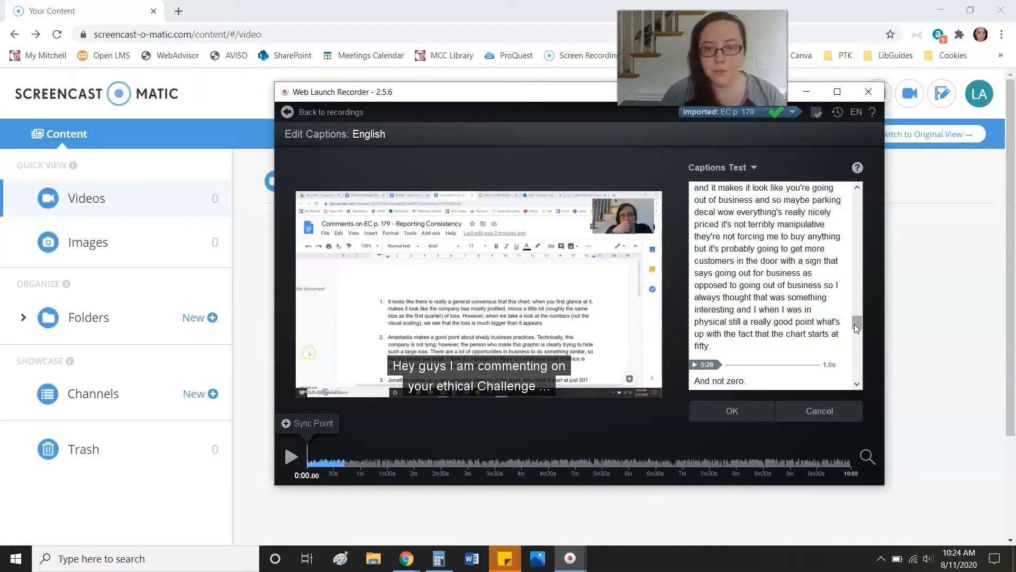
mouse_move(856, 327)
mouse_down()
mouse_move(854, 375)
mouse_move(857, 324)
mouse_move(853, 343)
mouse_up()
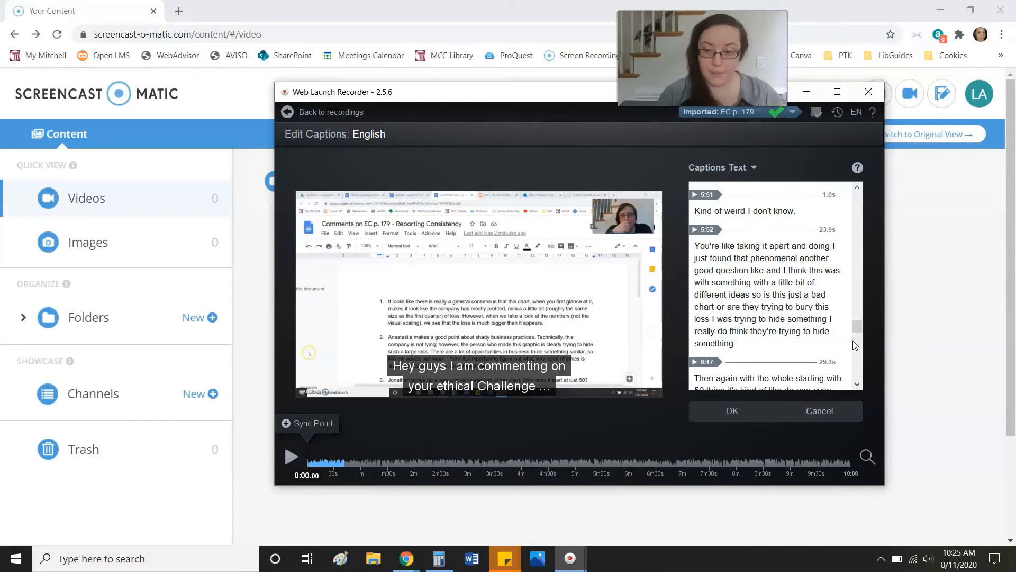
click(853, 329)
drag(856, 329, 859, 354)
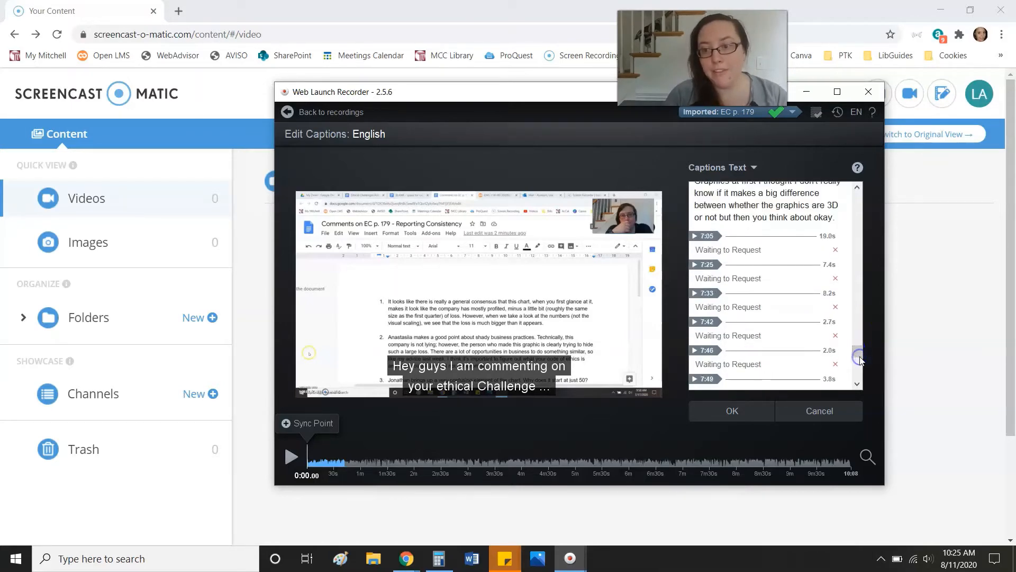
click(809, 413)
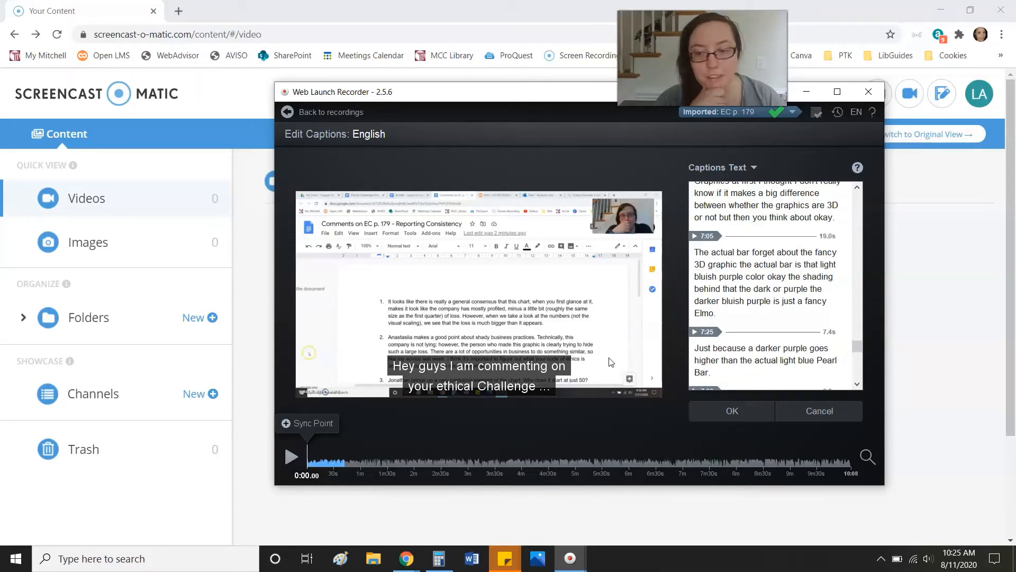
scroll(783, 342, down, 10)
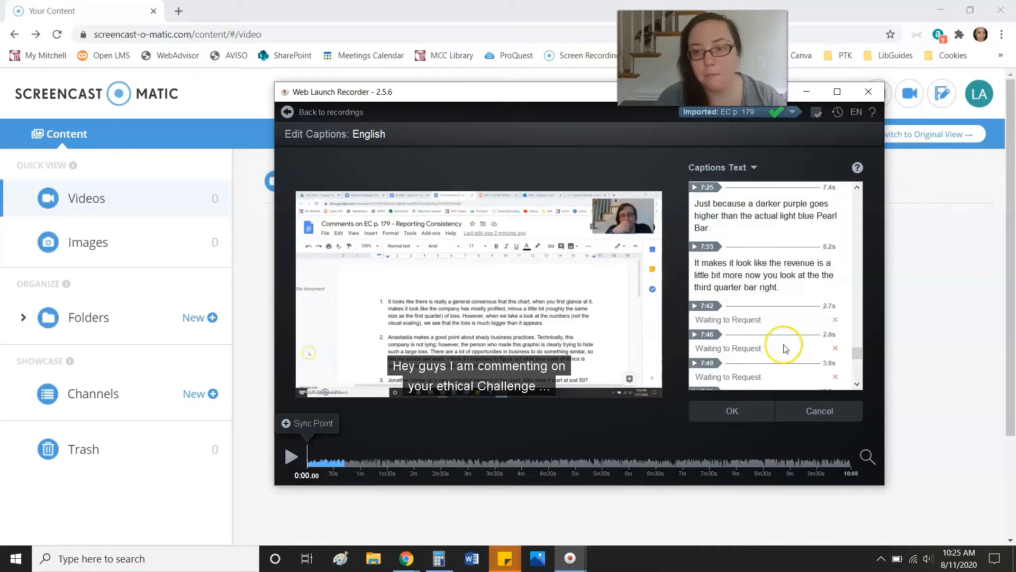
scroll(785, 347, down, 2)
scroll(784, 347, up, 6)
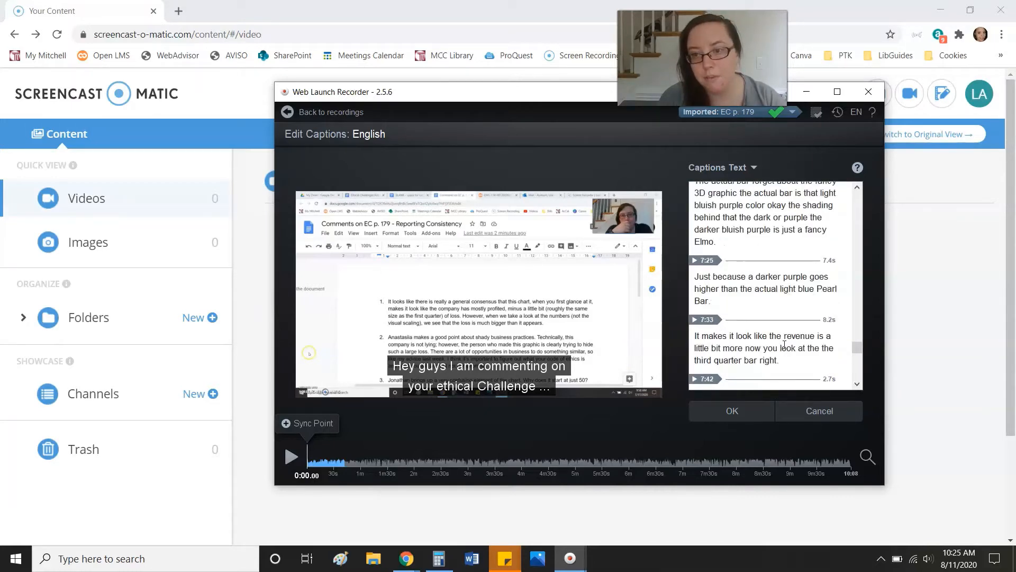
scroll(784, 344, down, 5)
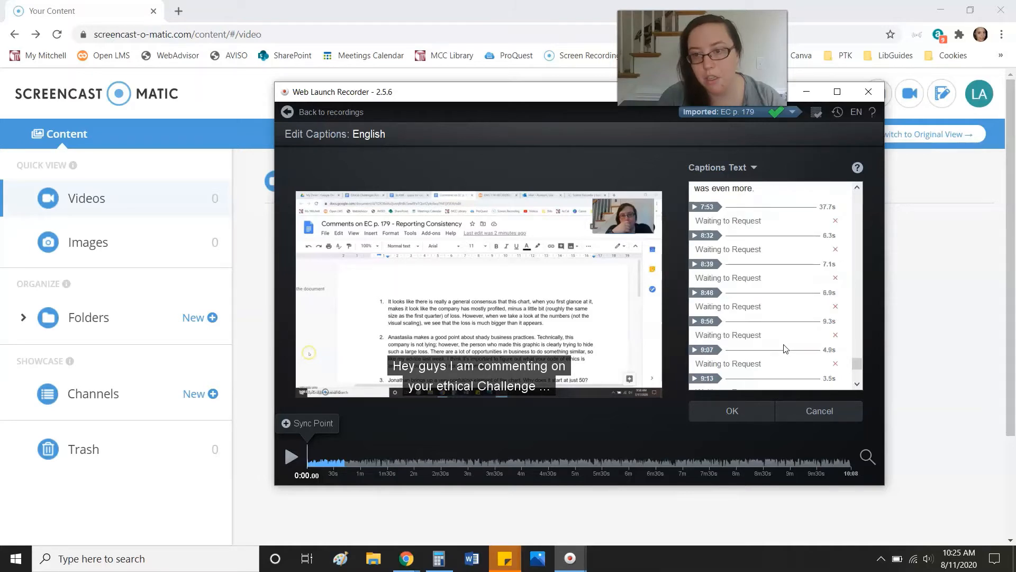
scroll(784, 348, down, 3)
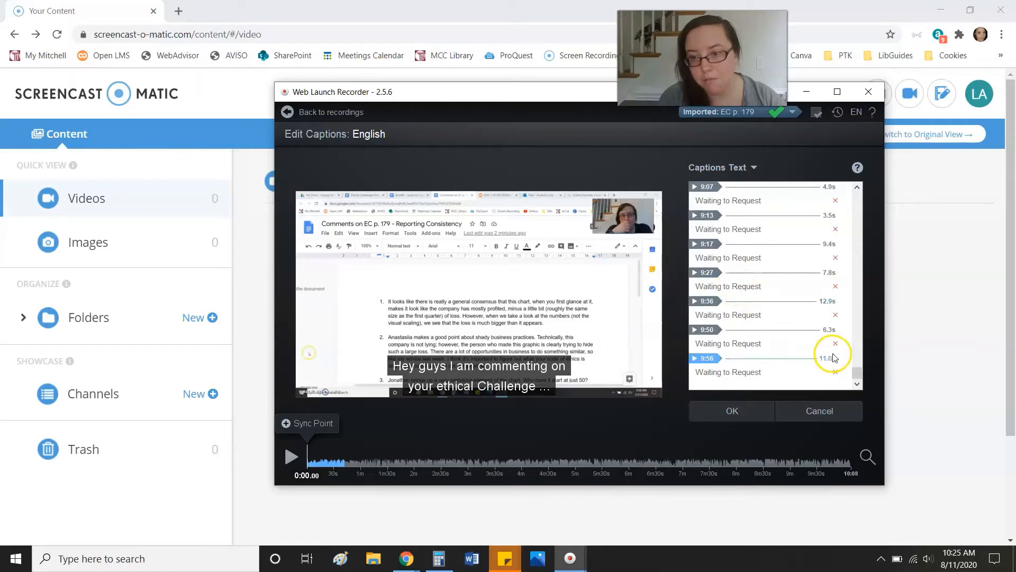
click(857, 190)
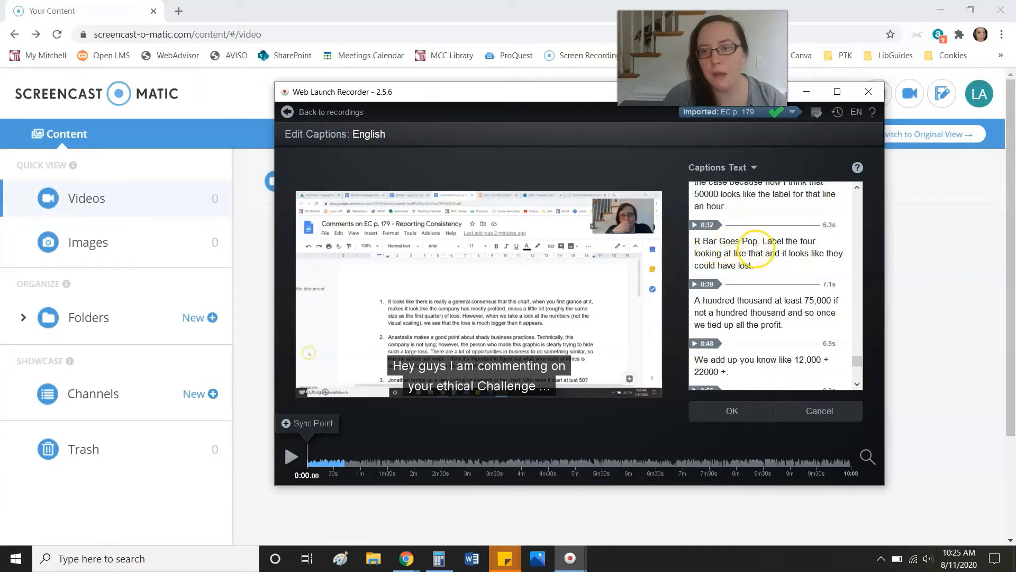
Step: Check the wording "R Bar Goes Pop" in the 8:32 caption, review the remaining captions, and save the English captions
drag(758, 243, 692, 235)
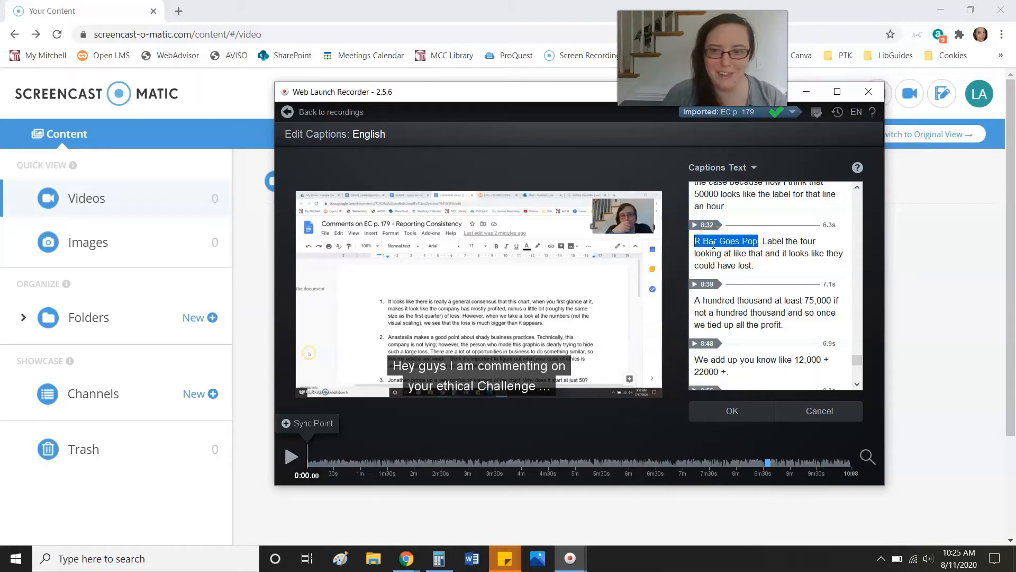
click(723, 255)
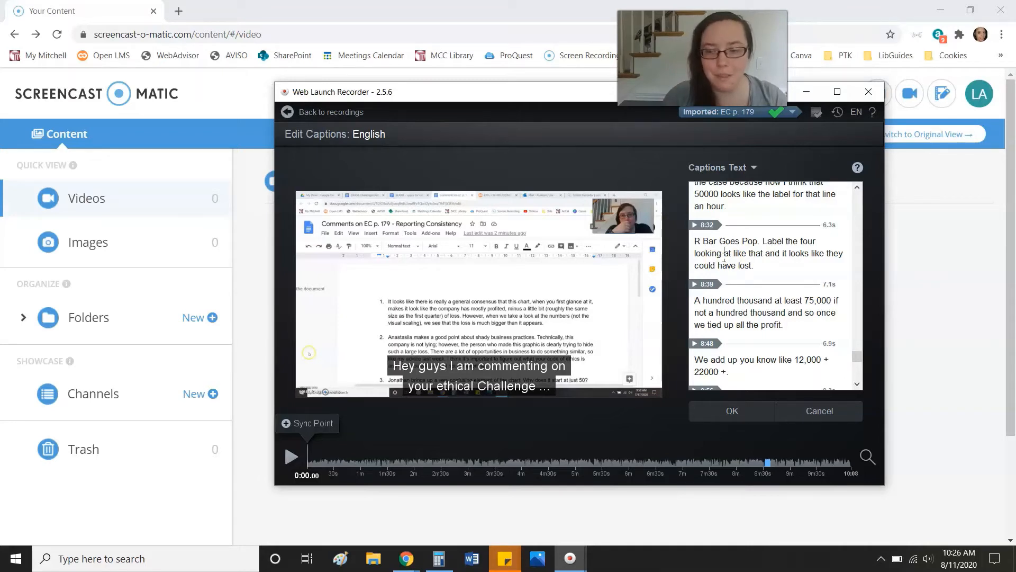
scroll(773, 280, down, 5)
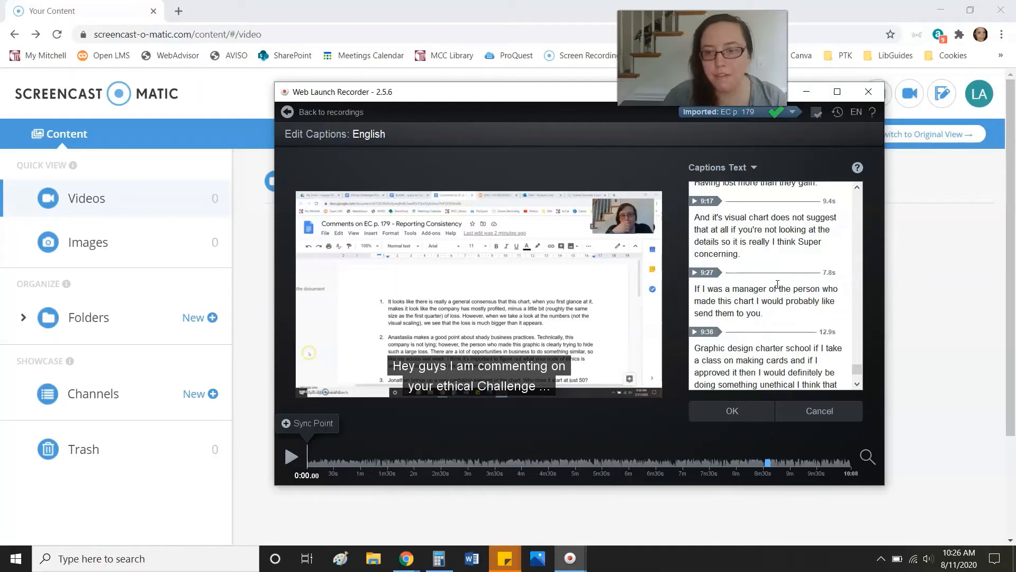
scroll(777, 284, down, 2)
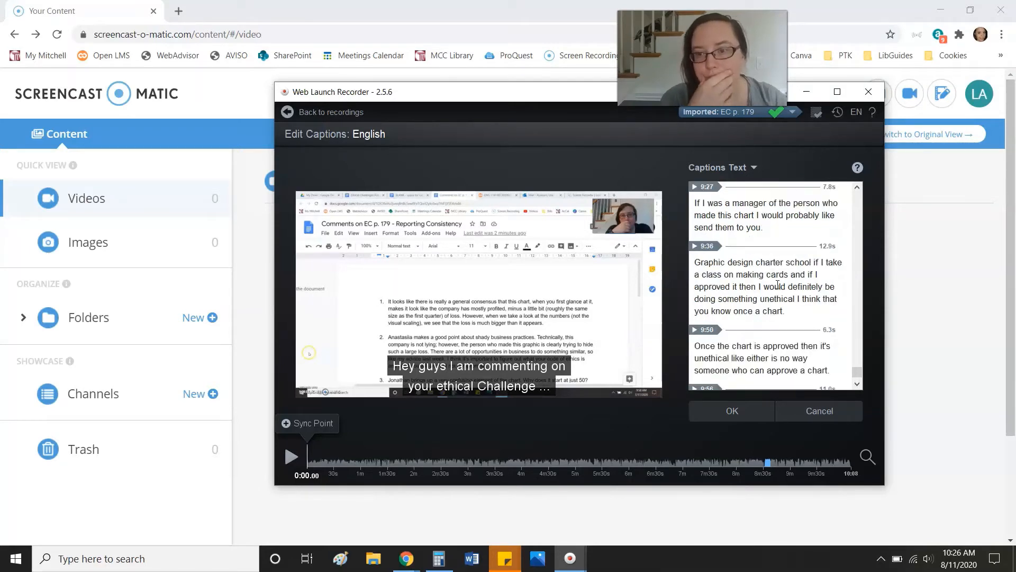
scroll(777, 285, down, 1)
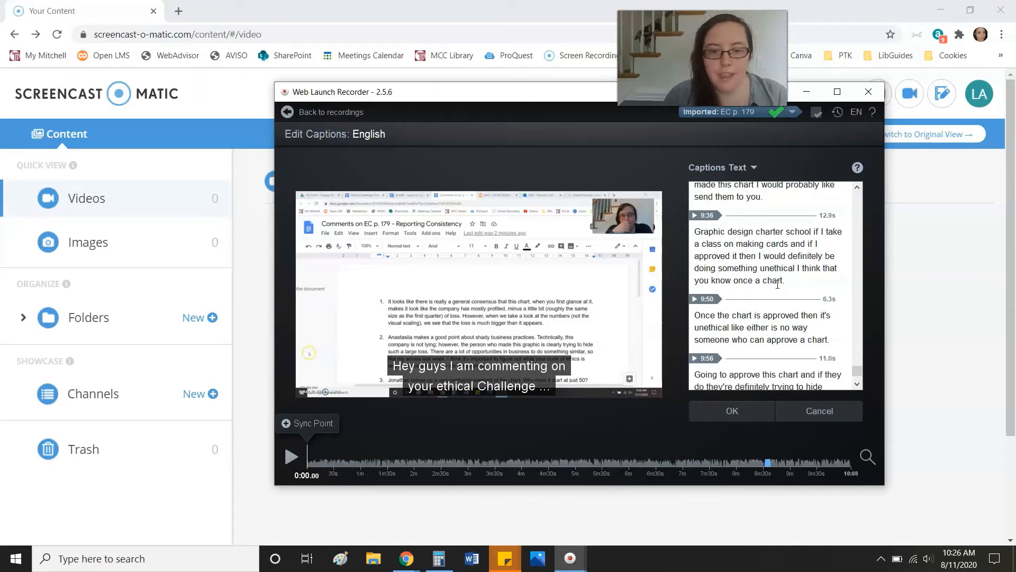
scroll(777, 284, down, 2)
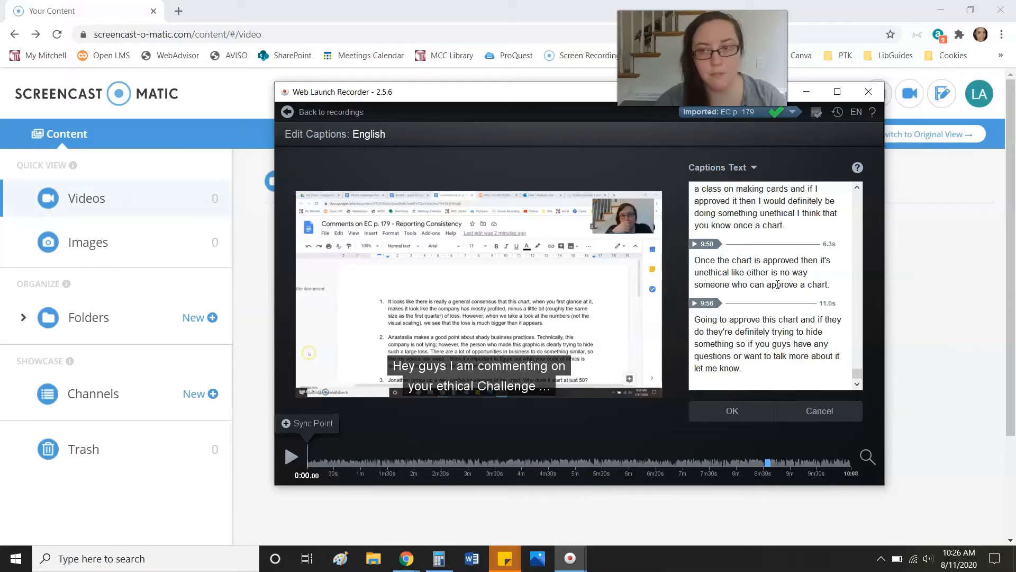
click(732, 411)
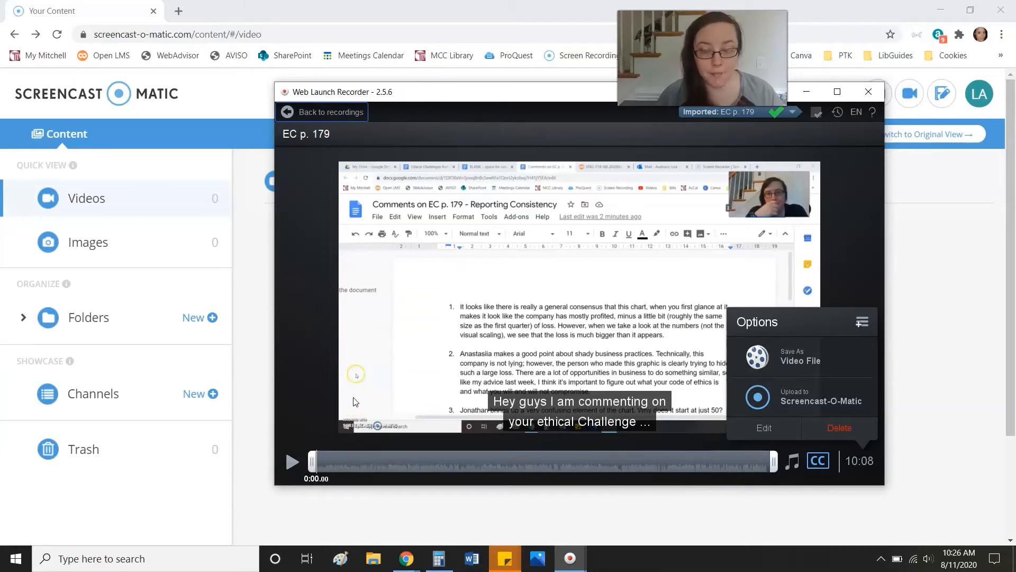
Step: Open the EC p. 179 recording for editing
click(449, 461)
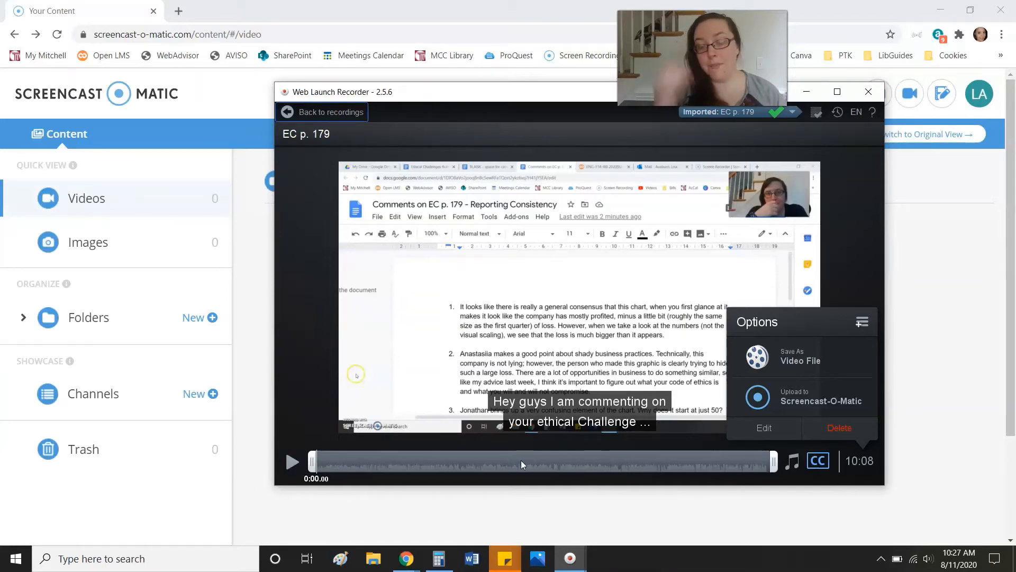
click(746, 430)
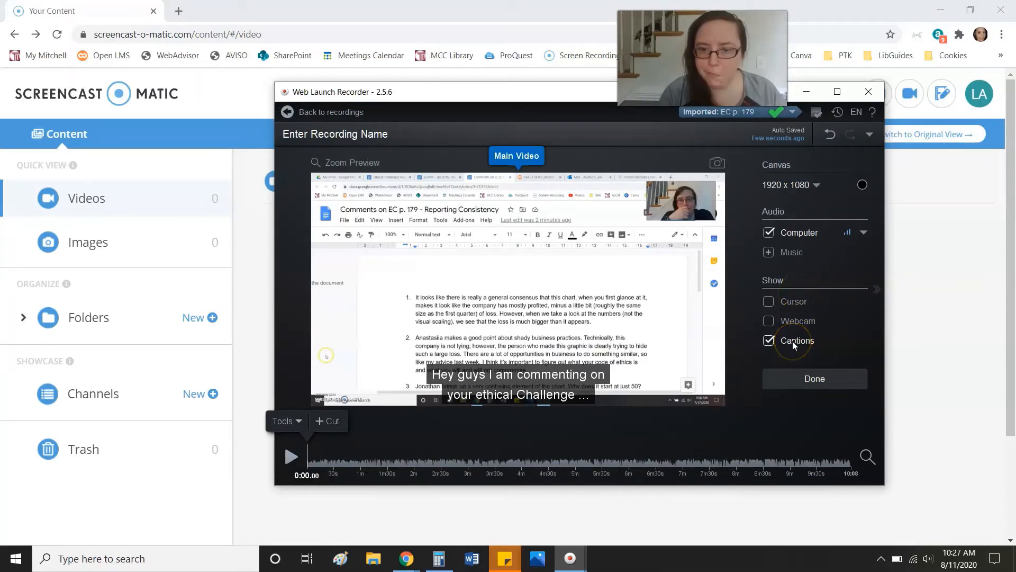
click(549, 376)
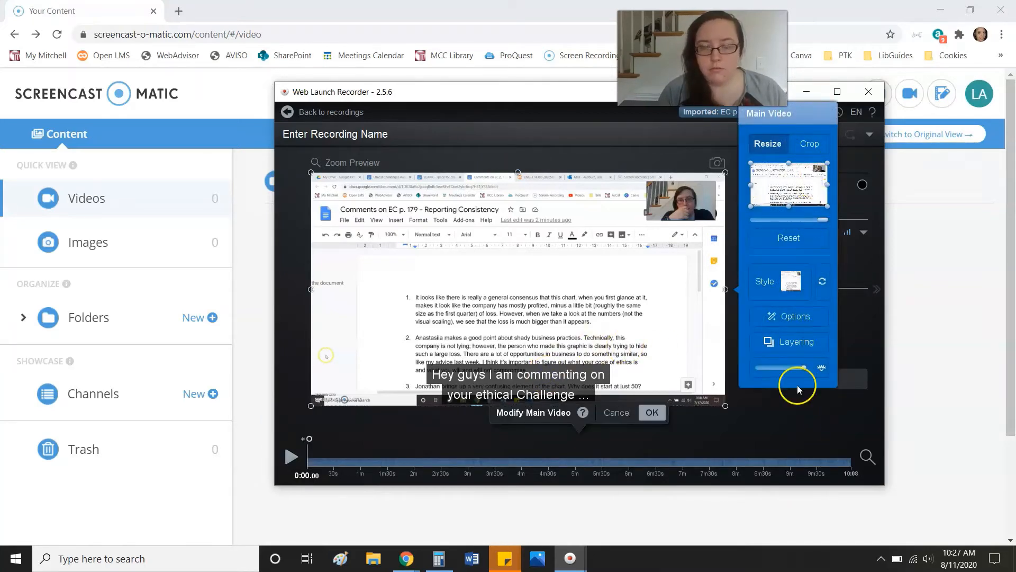
click(689, 137)
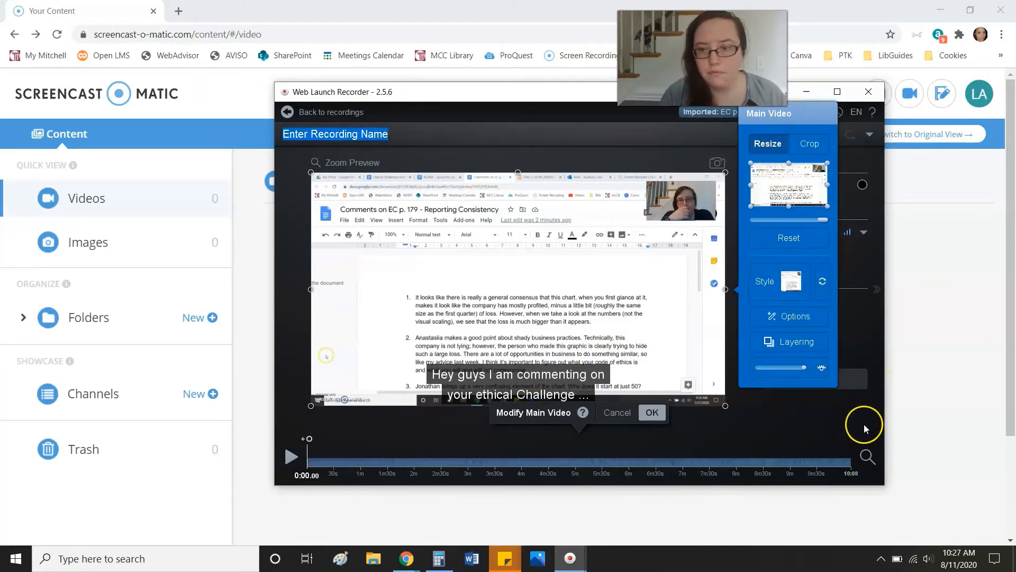
click(650, 412)
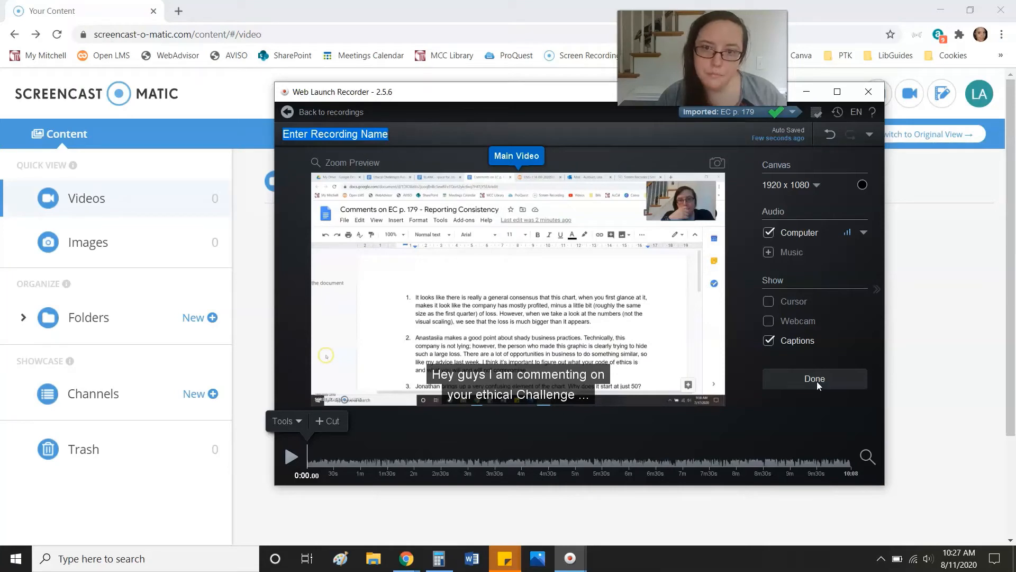
Step: Open the recording's existing English captions for editing
click(796, 342)
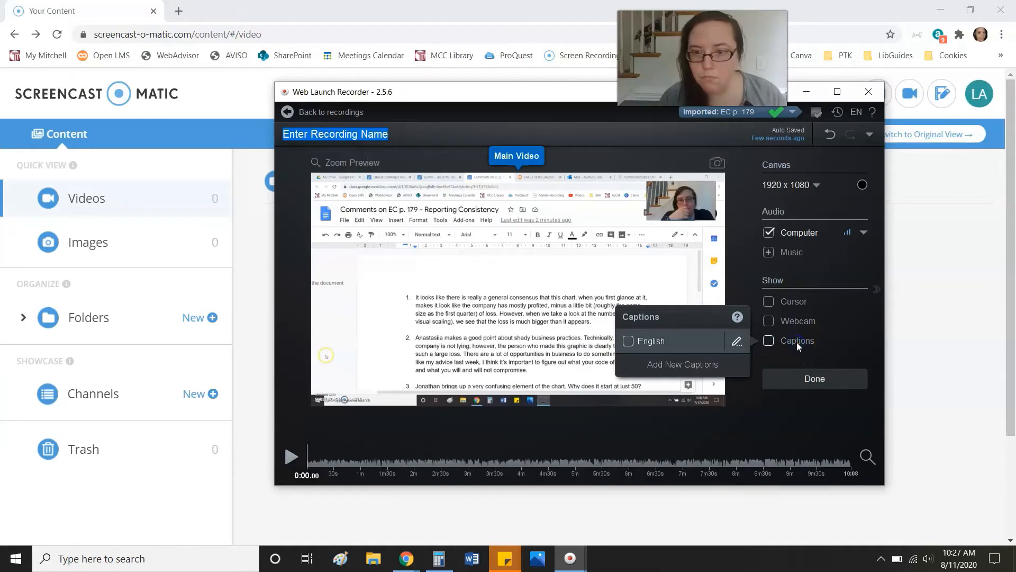
click(768, 341)
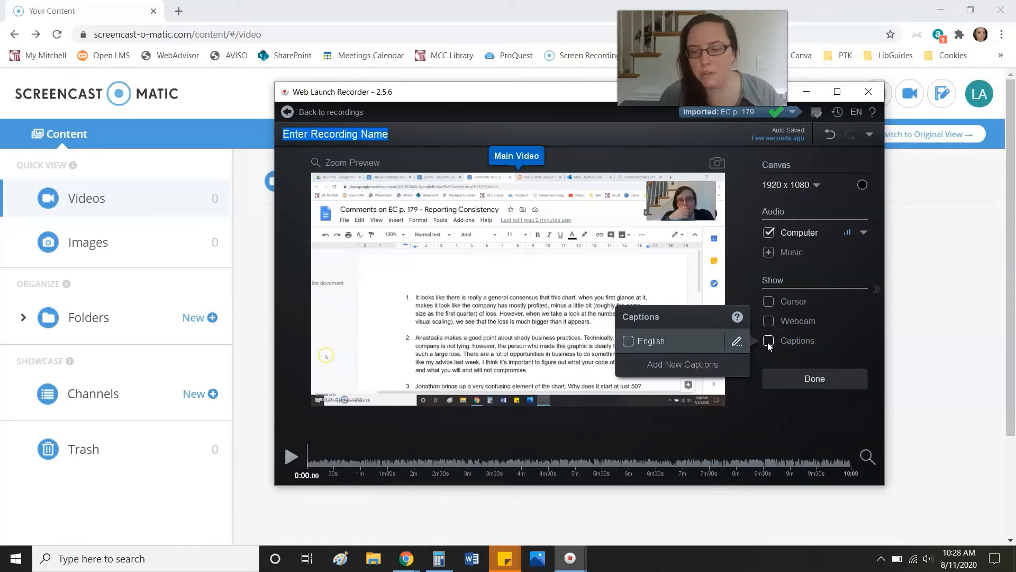
click(779, 342)
click(737, 341)
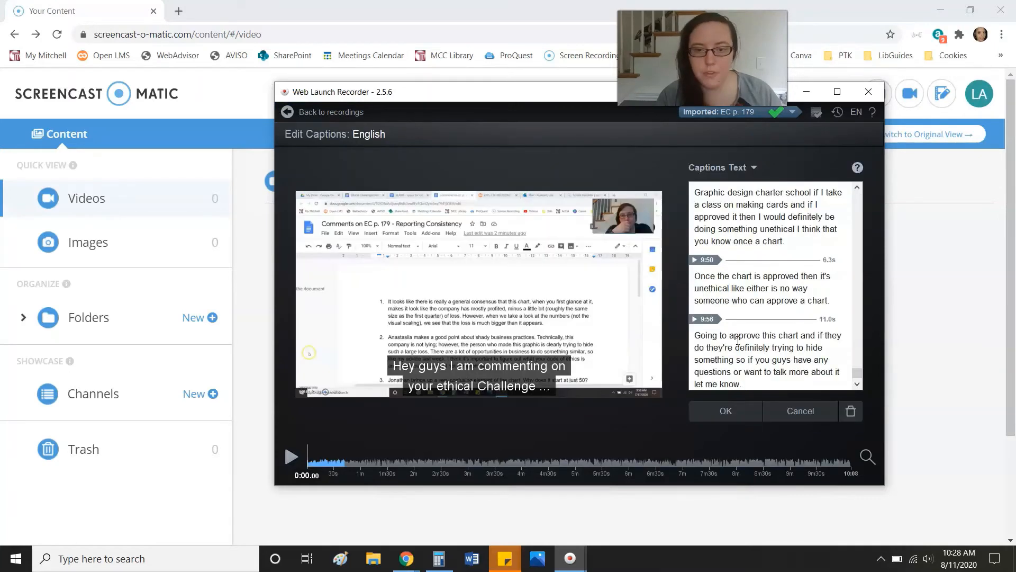
Step: Replace the word between "like" and "profit" in the 0:00 caption with "reporting", keep it spaced, and save the captions
click(787, 294)
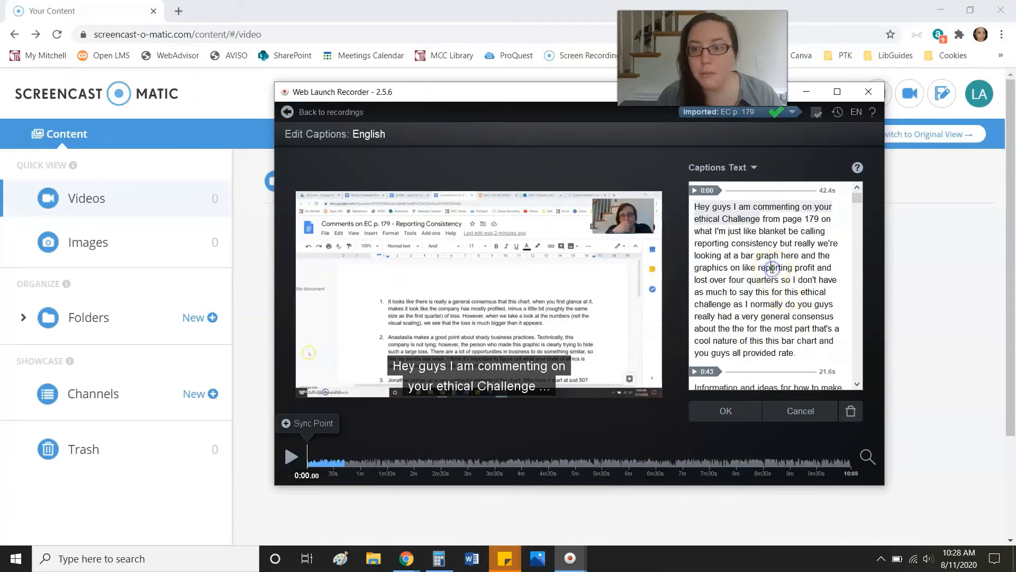
drag(795, 268, 755, 267)
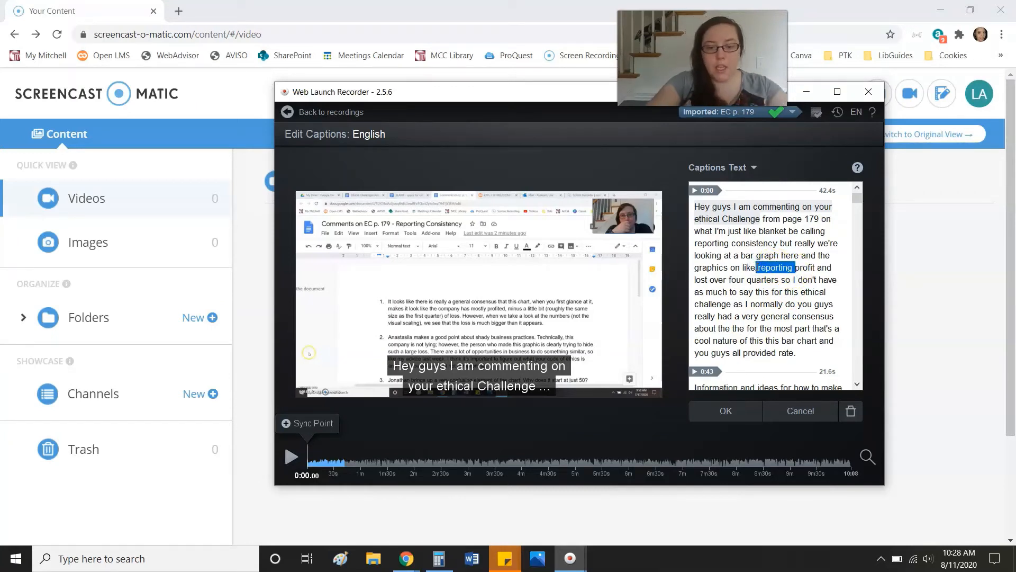
key(BackSpace)
text(reporting)
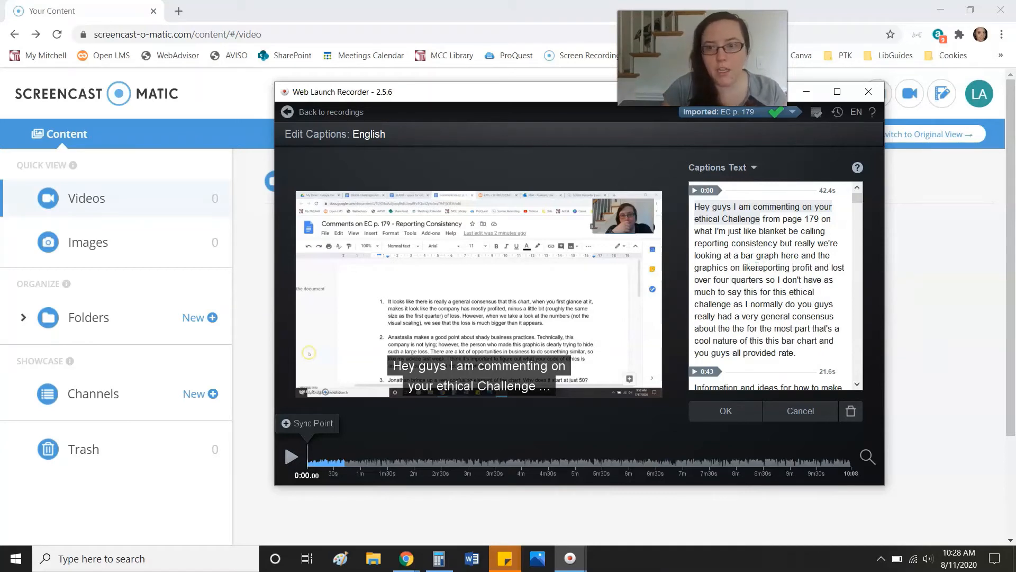
click(757, 268)
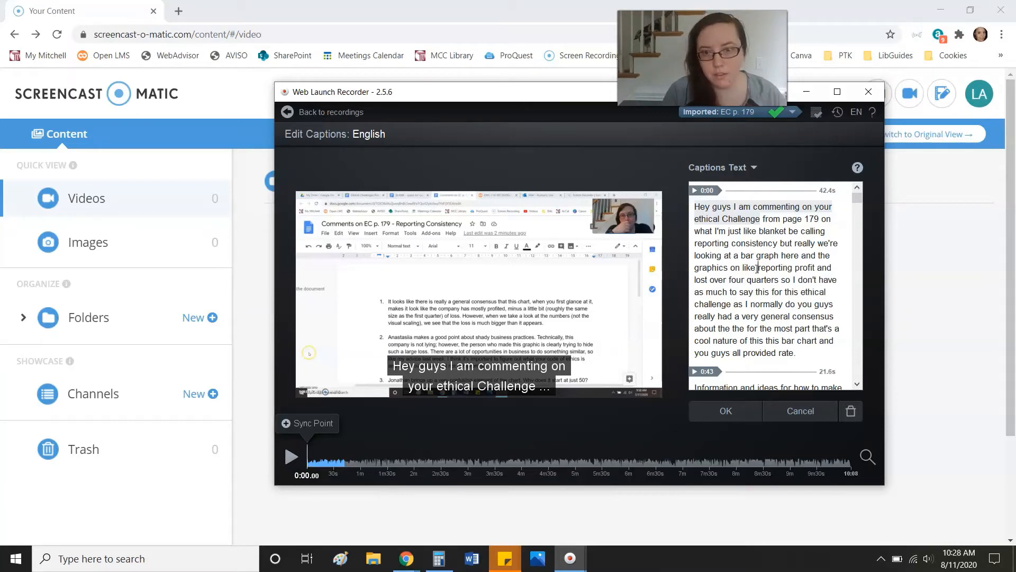
click(711, 424)
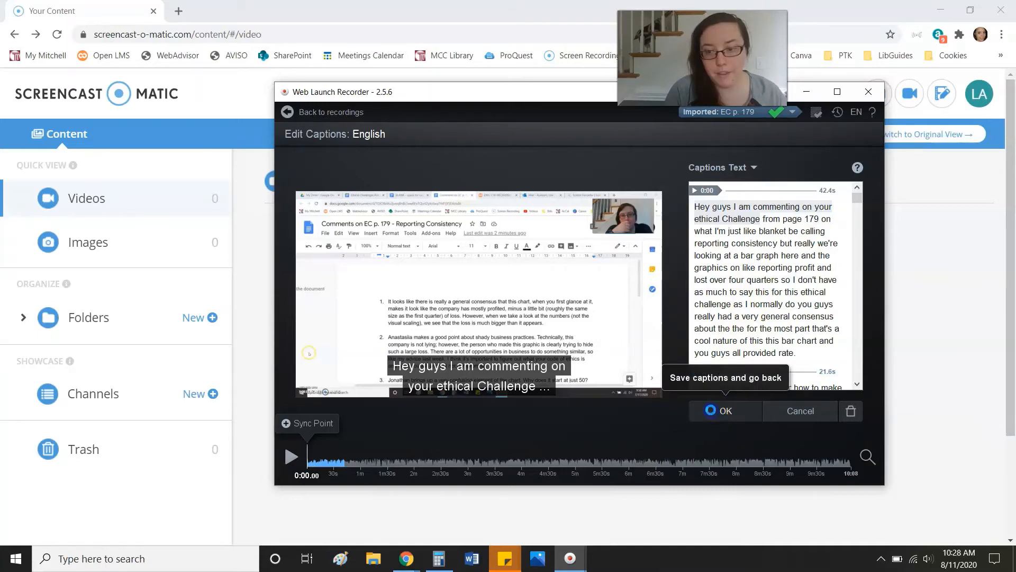
Step: Save the corrected English captions and finish editing the EC p. 179 recording
click(710, 410)
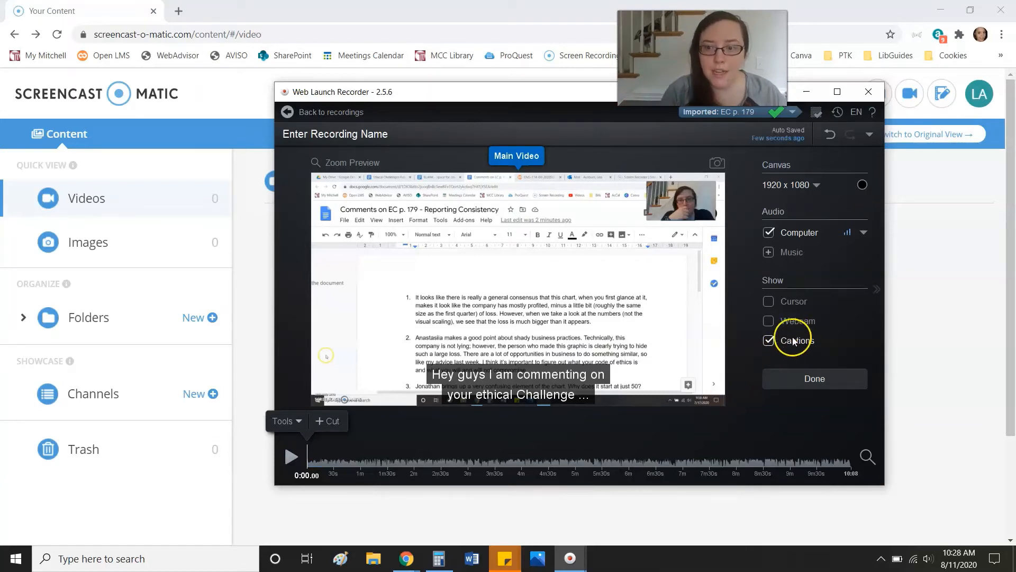
click(812, 378)
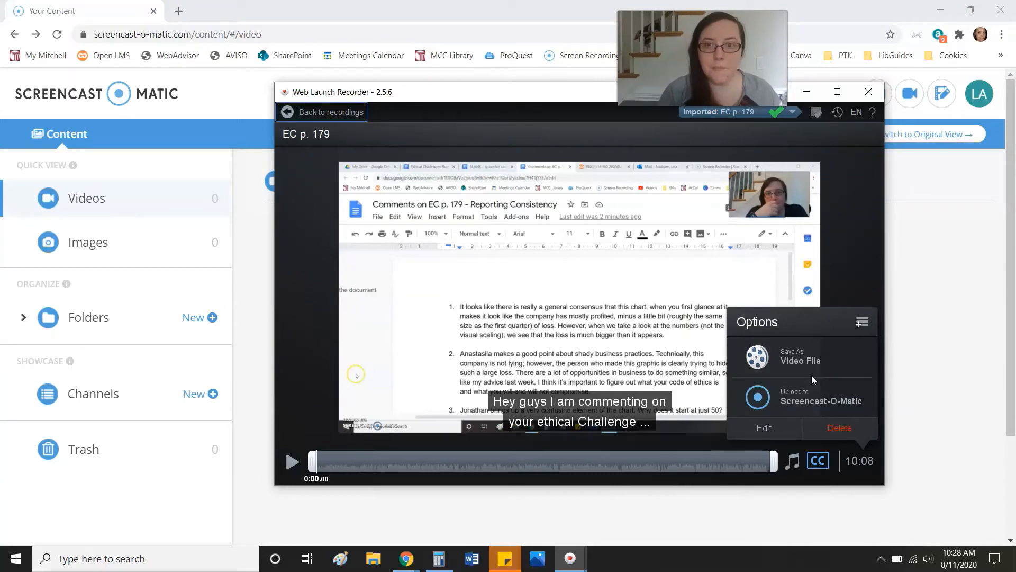
mouse_move(542, 100)
mouse_down()
mouse_move(737, 194)
mouse_move(601, 232)
mouse_move(535, 108)
mouse_up()
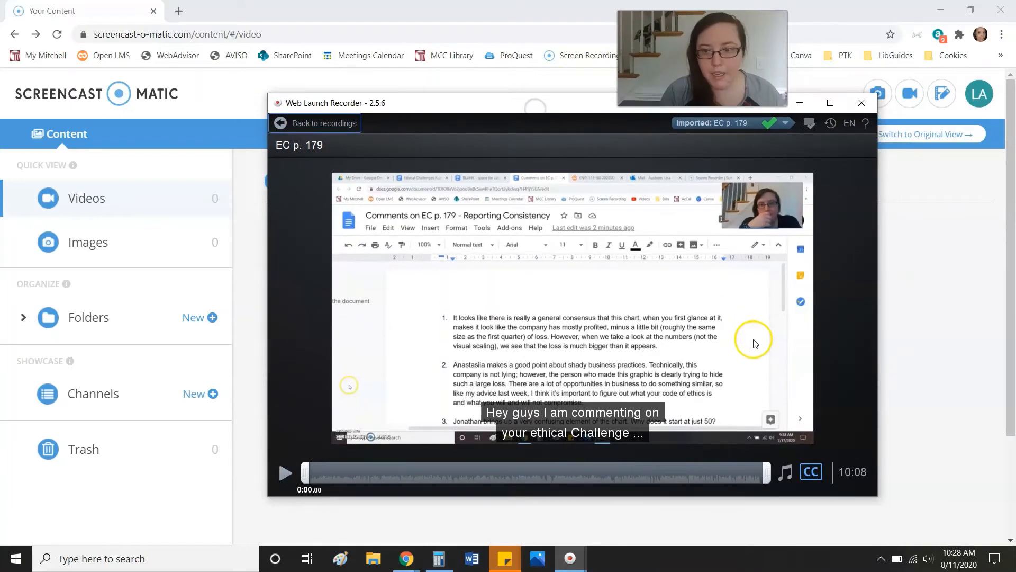
Step: Publish the recording to the Screencast-O-Matic account with English closed captions and normal quality
mouse_move(792, 431)
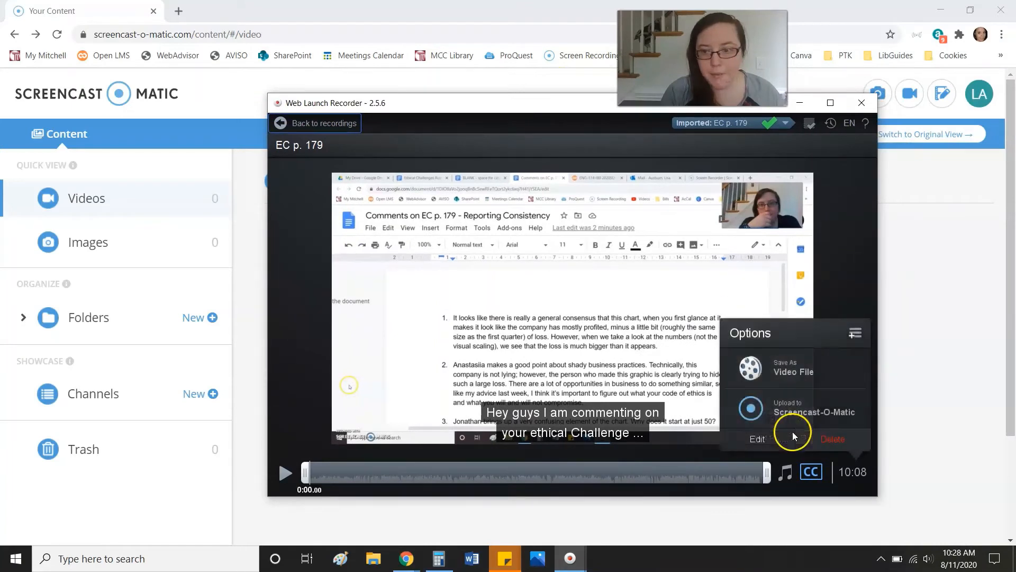
click(814, 405)
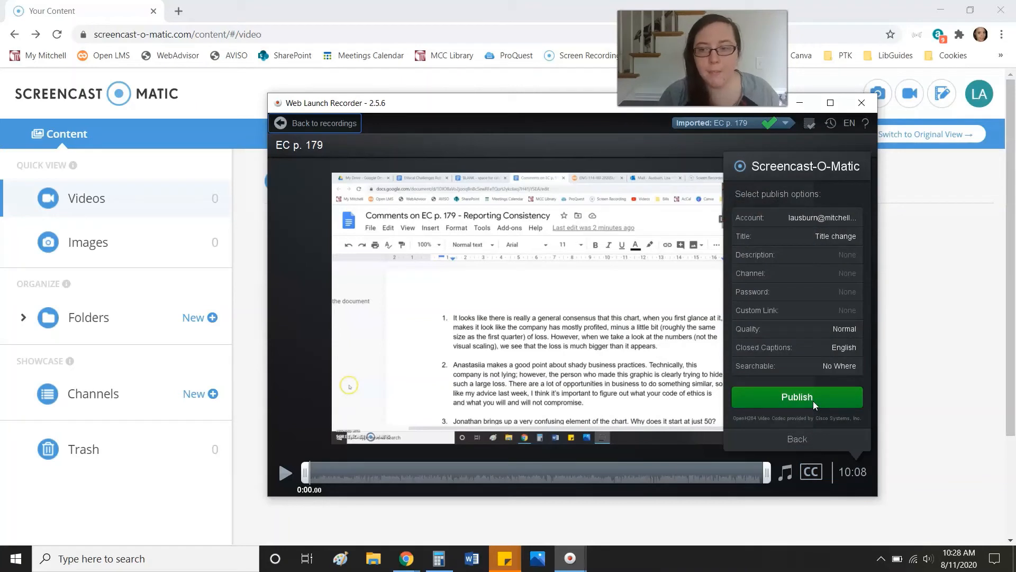
click(808, 398)
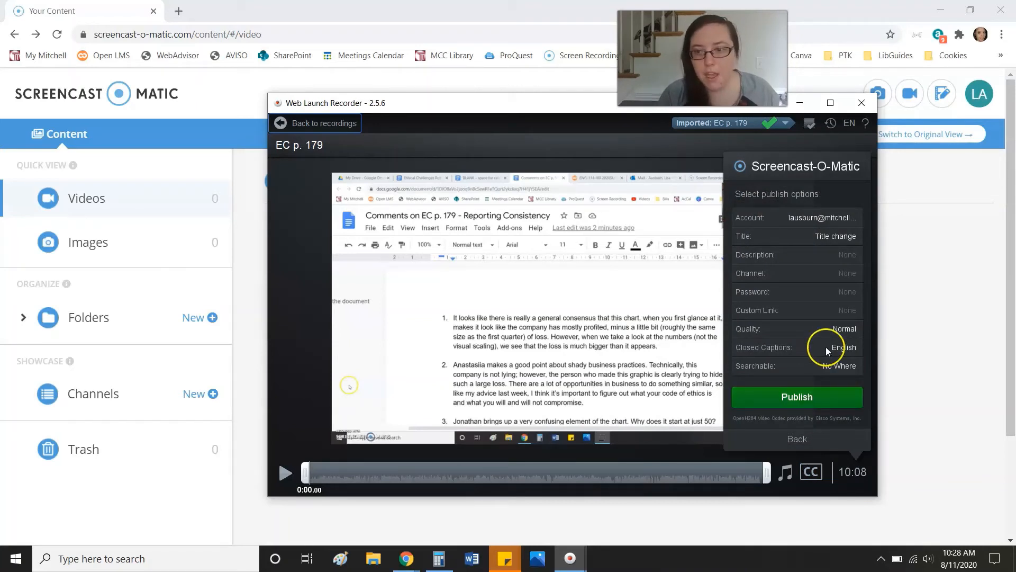
click(809, 399)
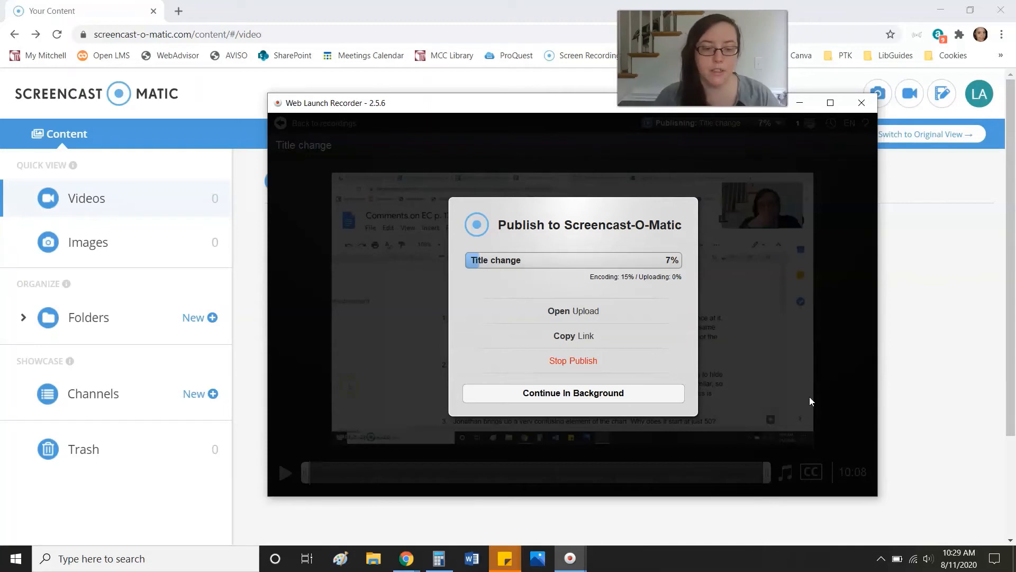
click(136, 506)
click(22, 550)
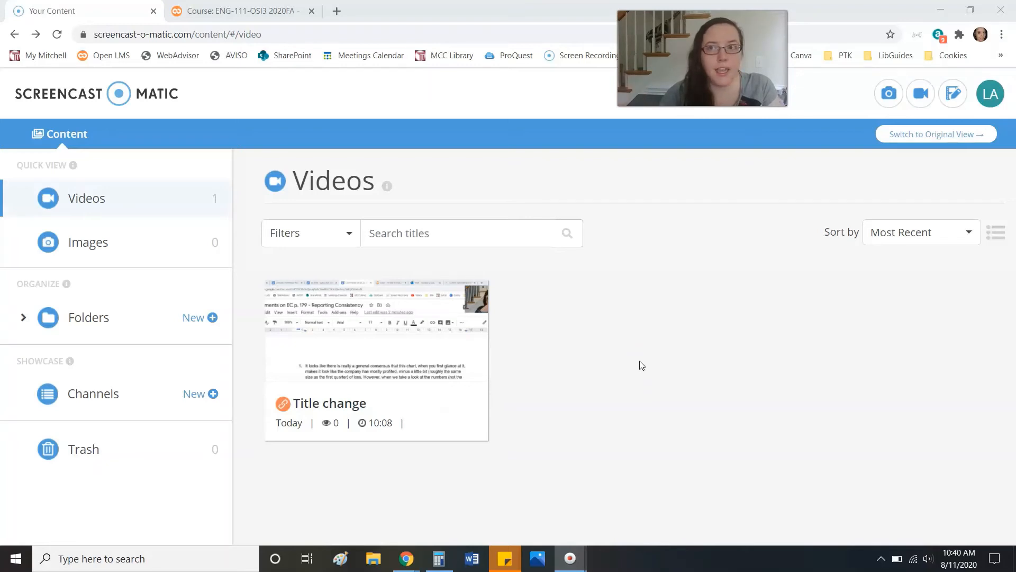
click(957, 97)
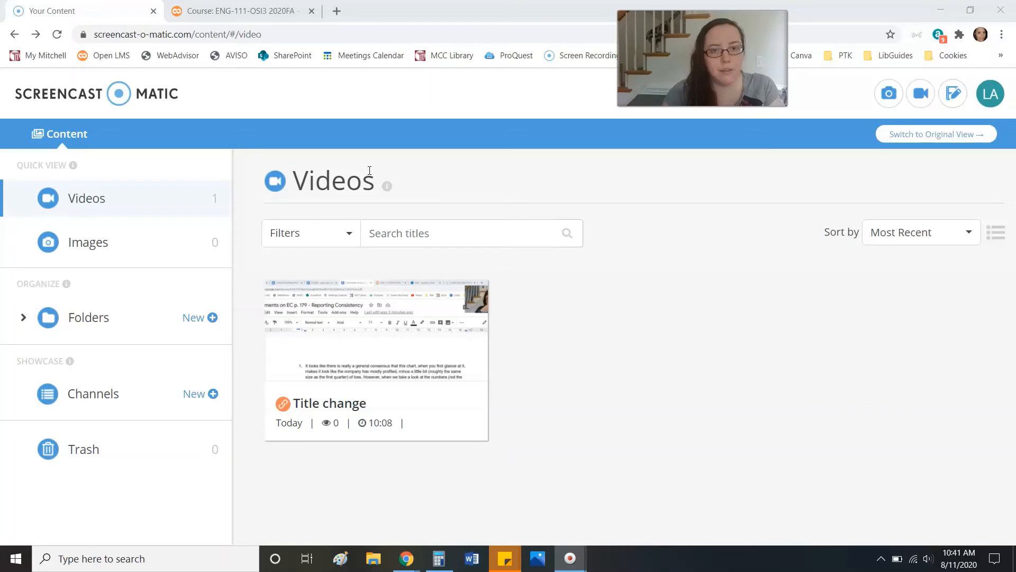
Step: Open the sharing options of the published "Title change" video
click(468, 296)
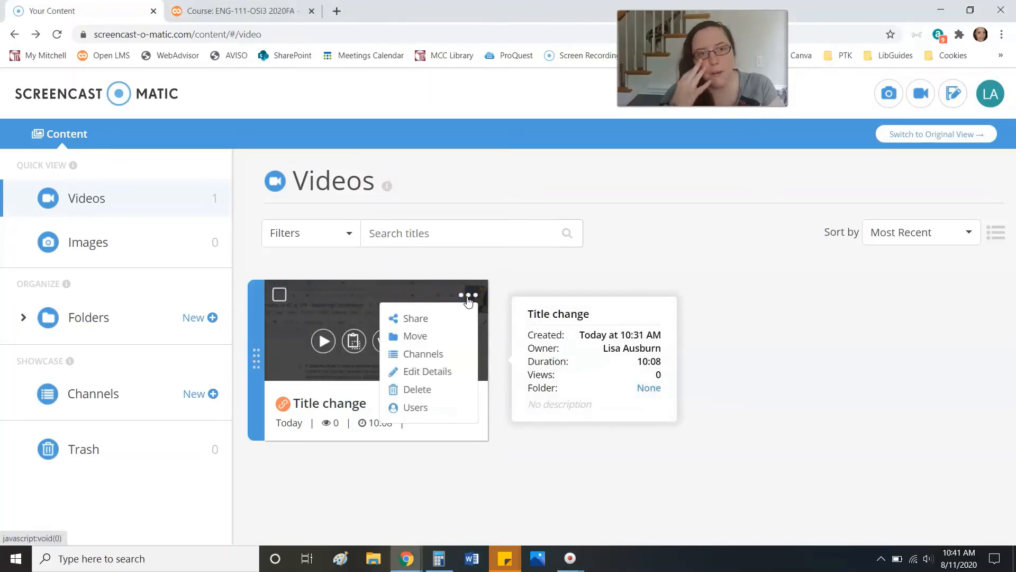
click(468, 296)
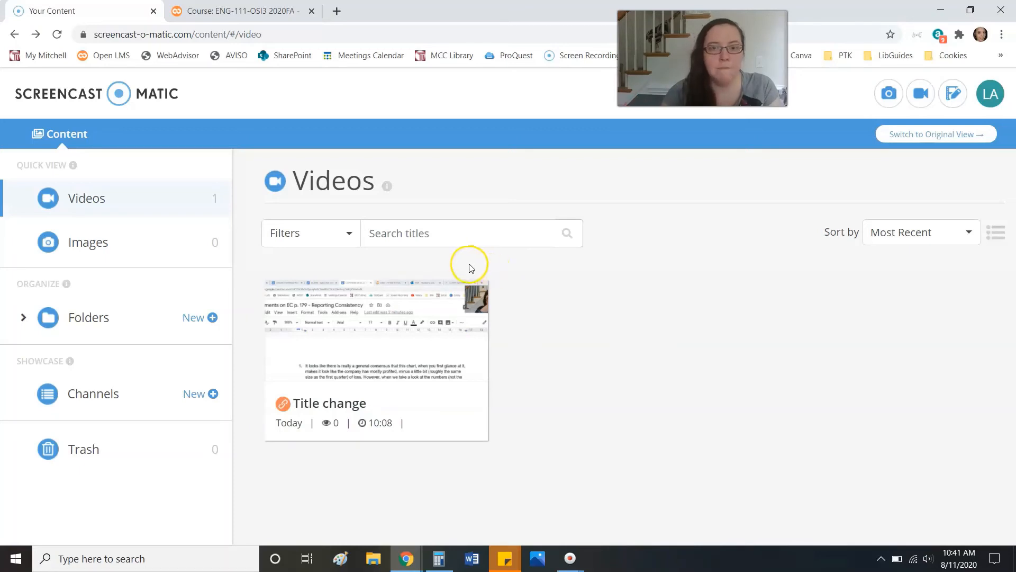
mouse_move(418, 289)
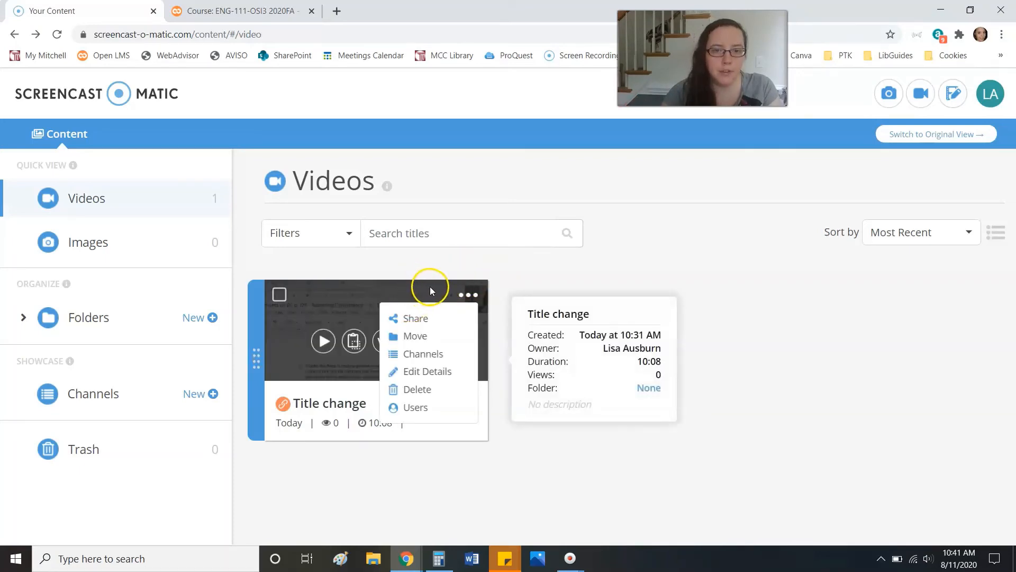
click(470, 295)
click(471, 296)
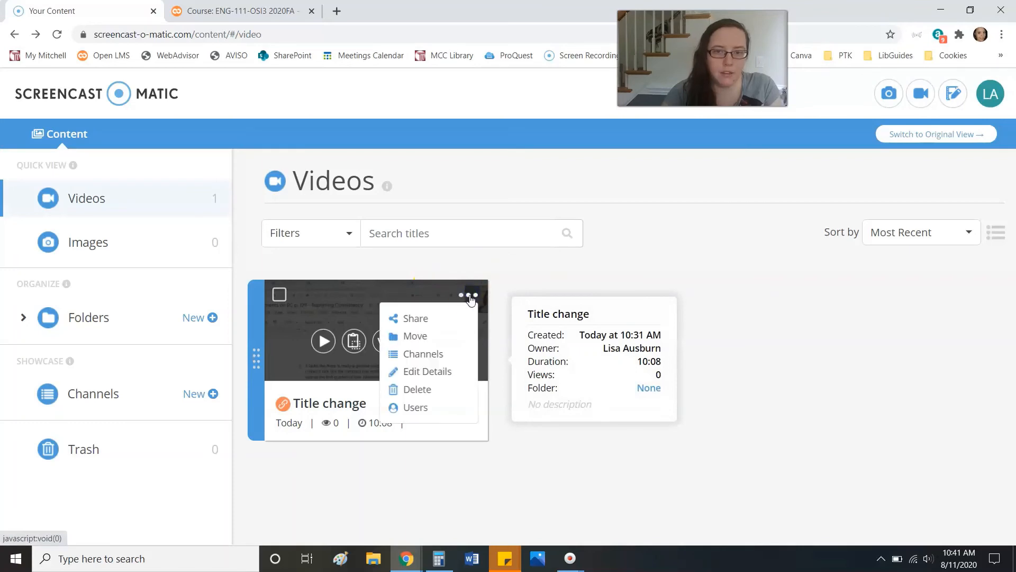
click(471, 297)
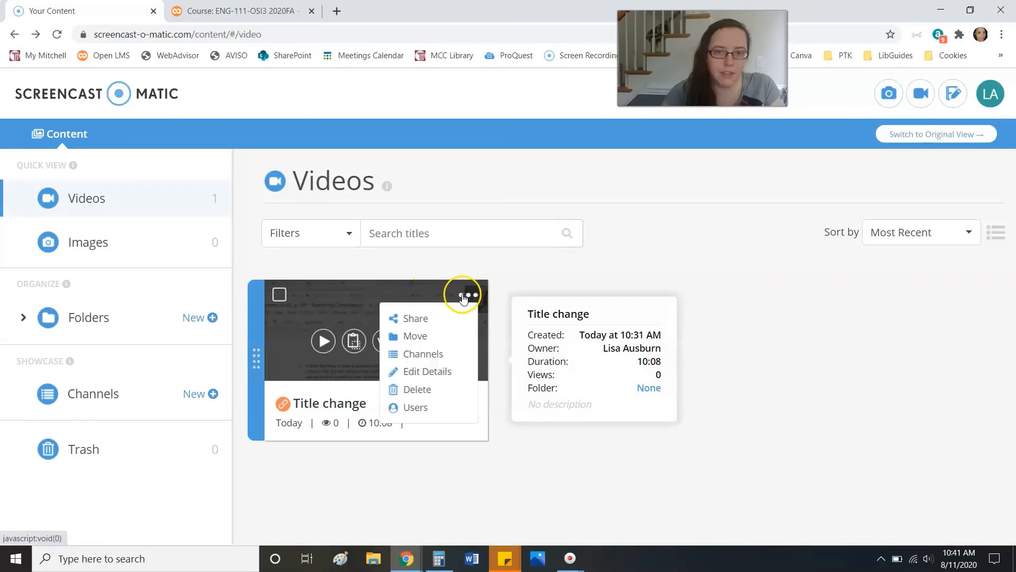
click(417, 319)
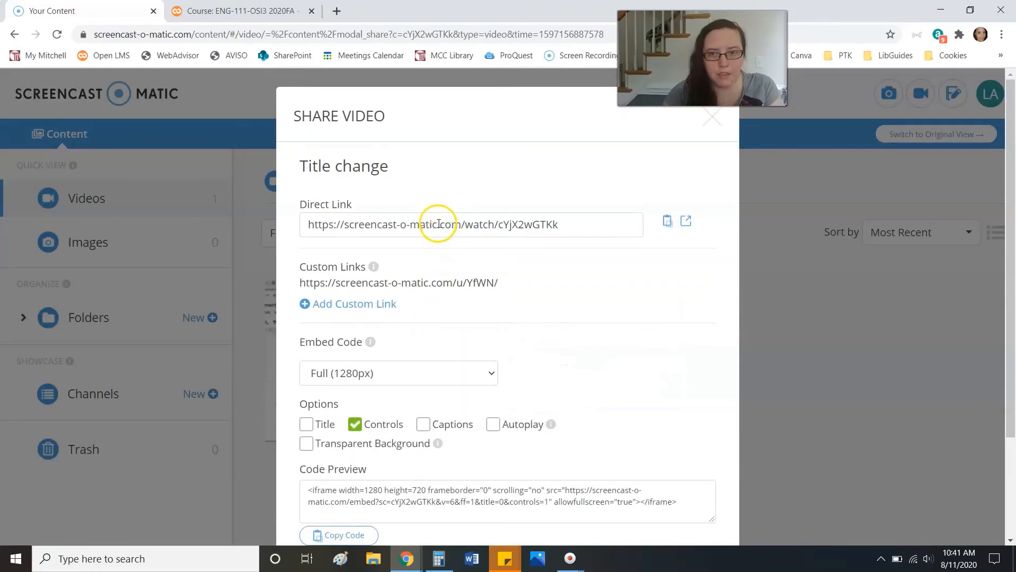
Step: Copy the video's direct link to the clipboard
click(531, 222)
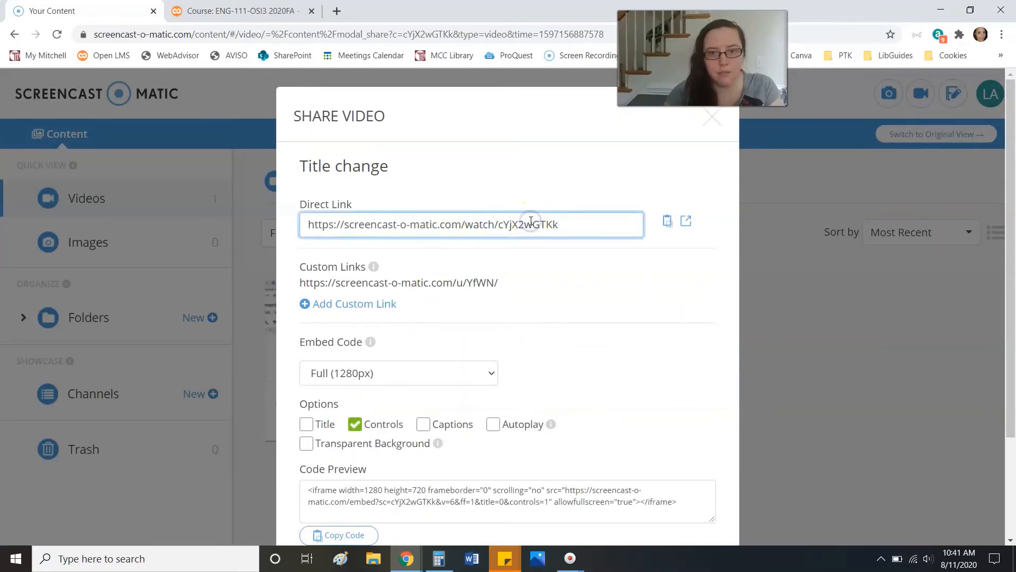
click(309, 225)
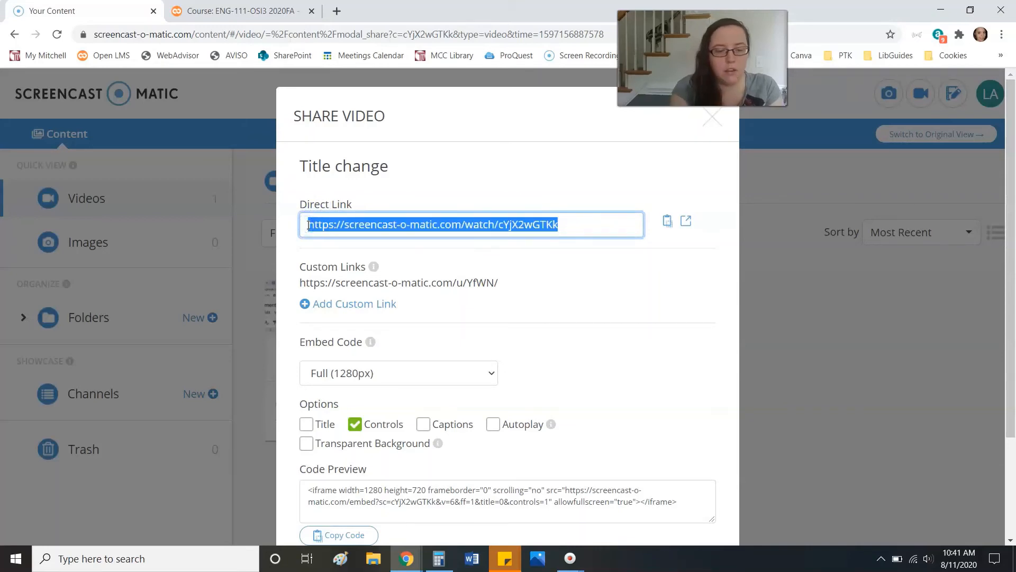
click(651, 261)
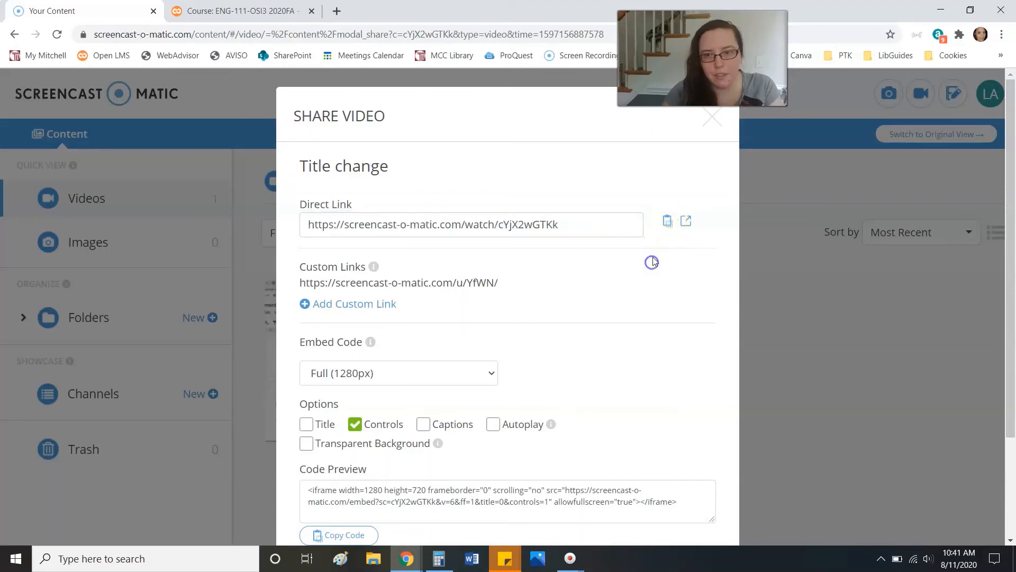
click(665, 223)
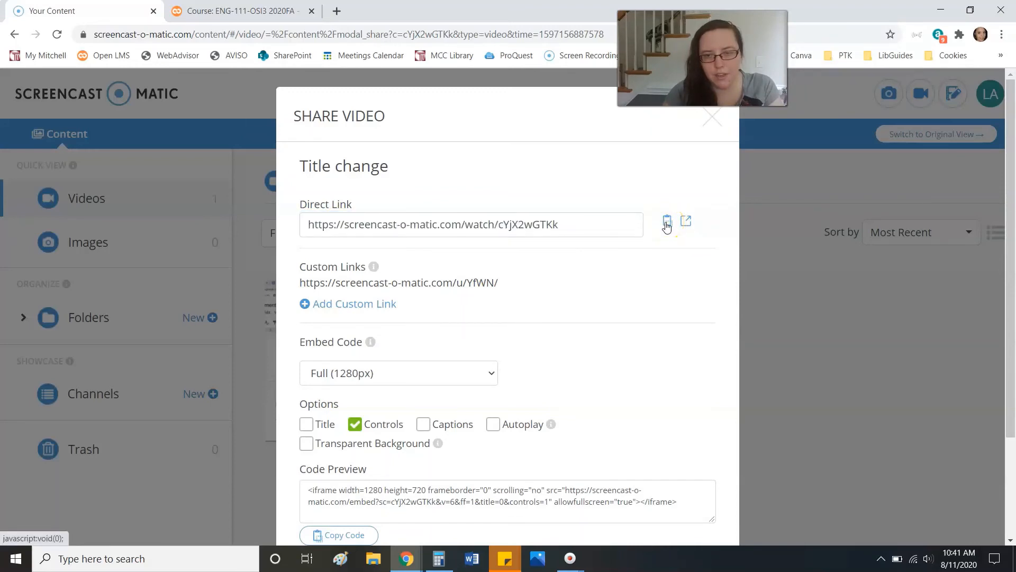
click(666, 227)
click(667, 228)
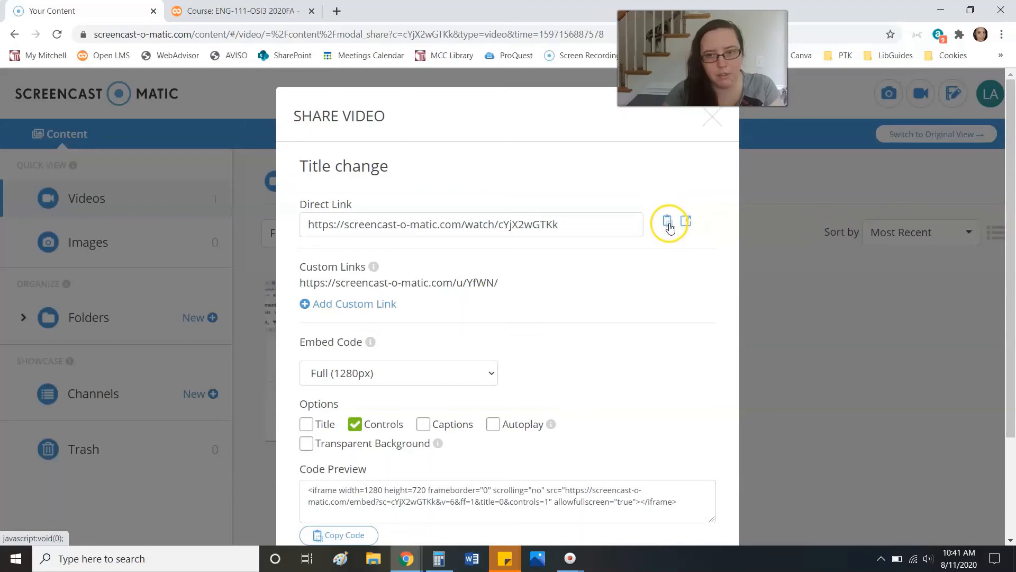
Step: Switch to the ENG-111-OSI3 2020FA course and create a new URL resource in Section One
click(241, 11)
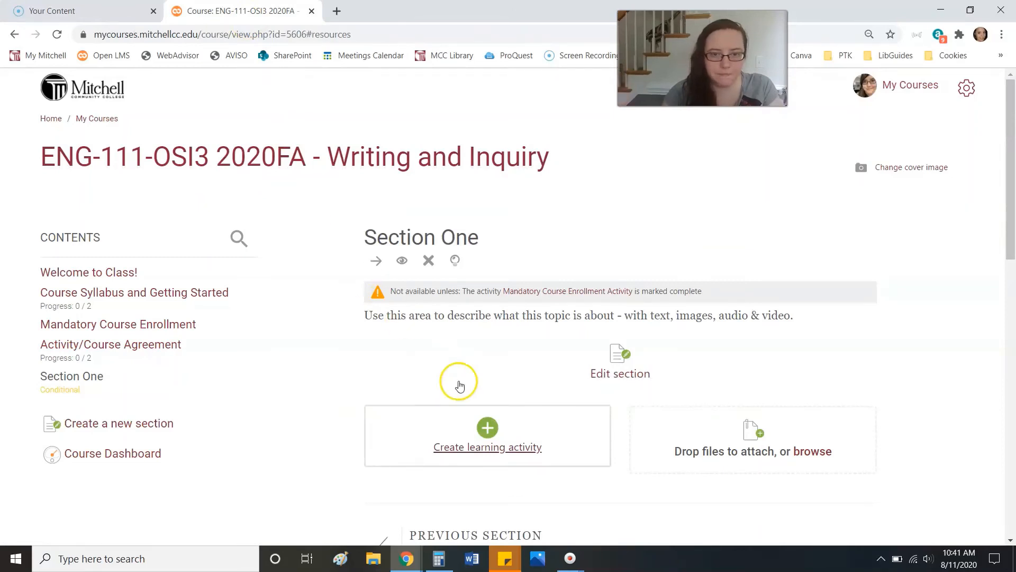
click(479, 423)
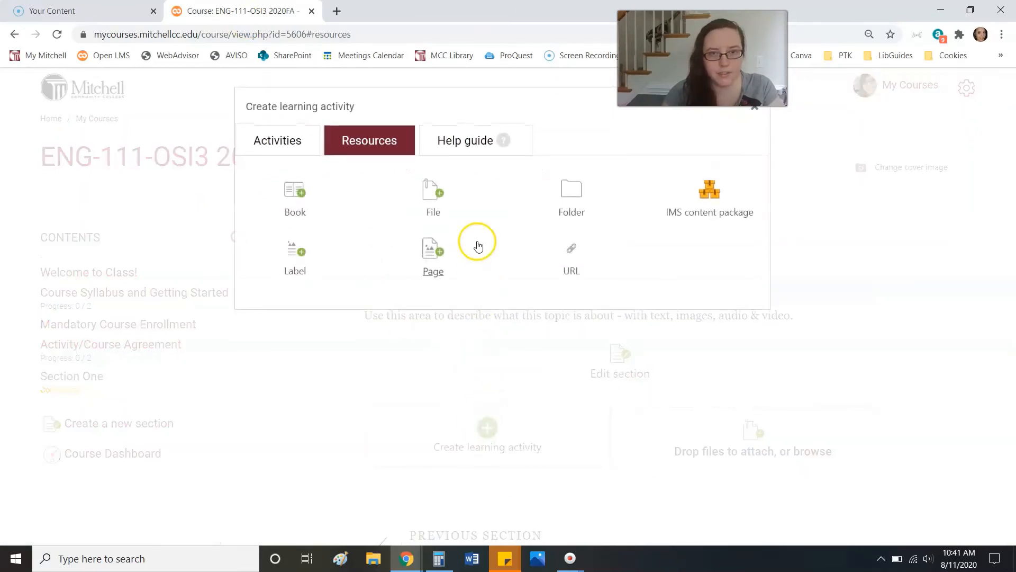
click(562, 256)
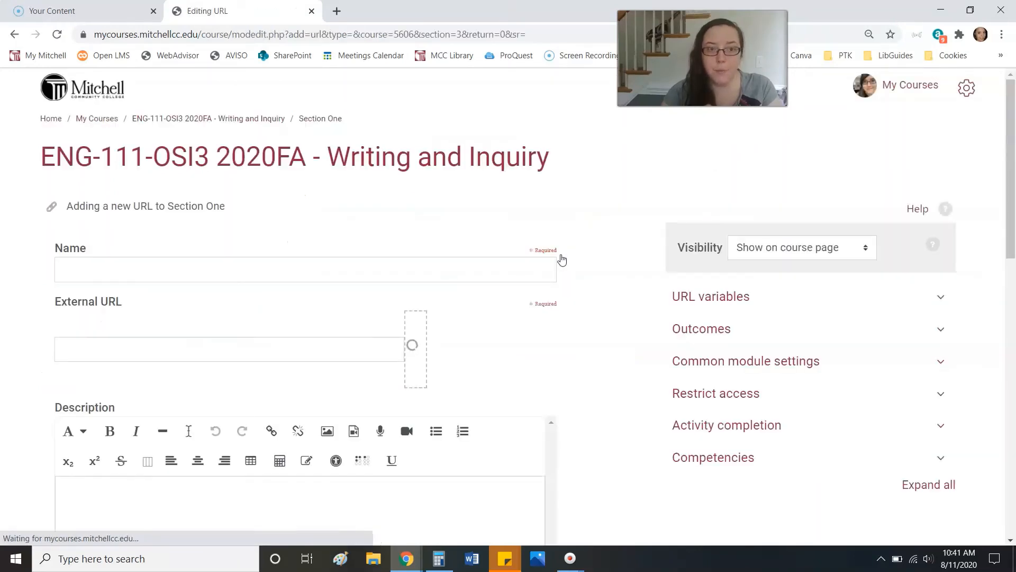
Step: Name the URL resource "Session Recording from DATE / TIME" and paste the copied video link as its external URL
click(376, 261)
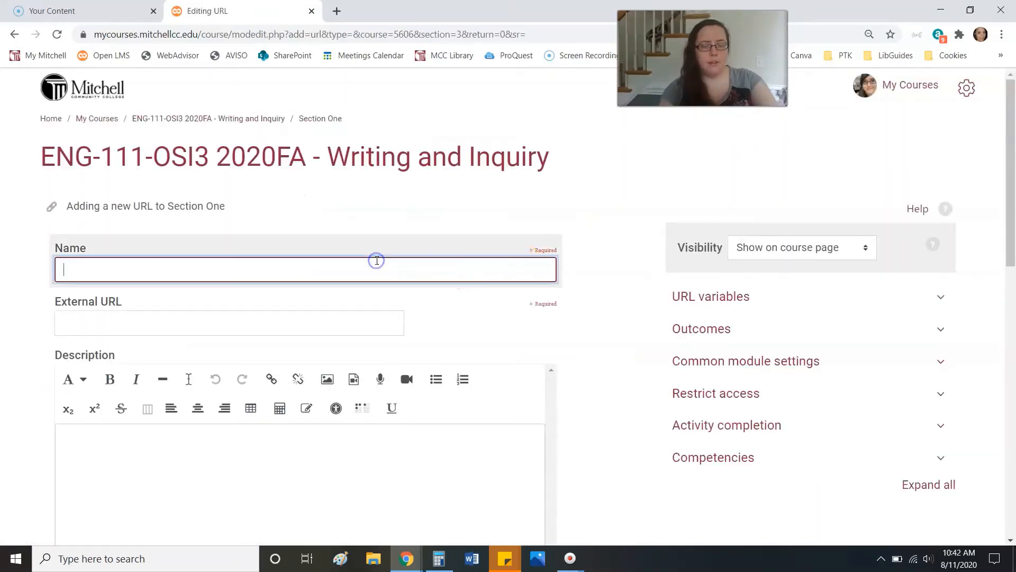
text(Session )
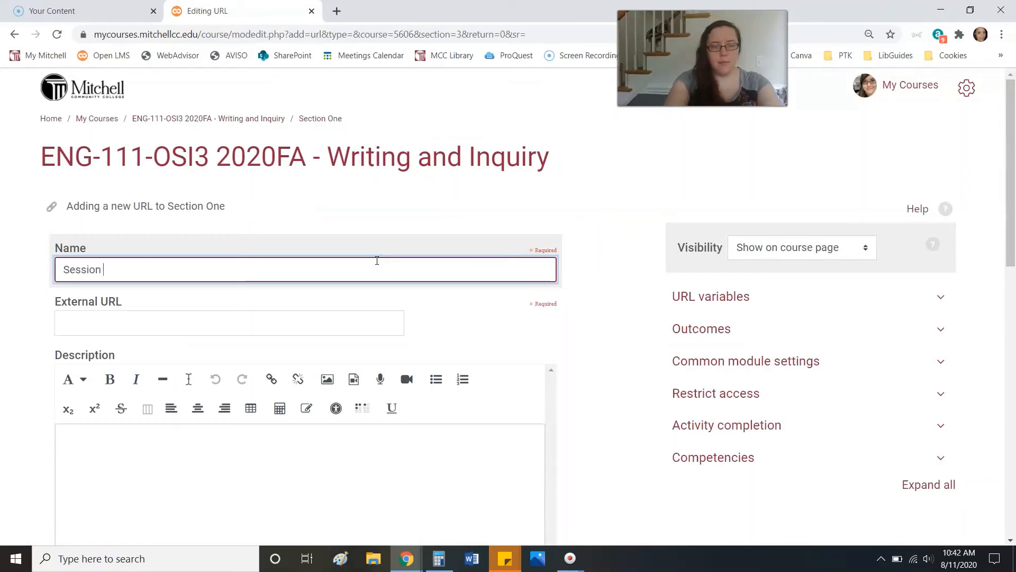
text(Recording)
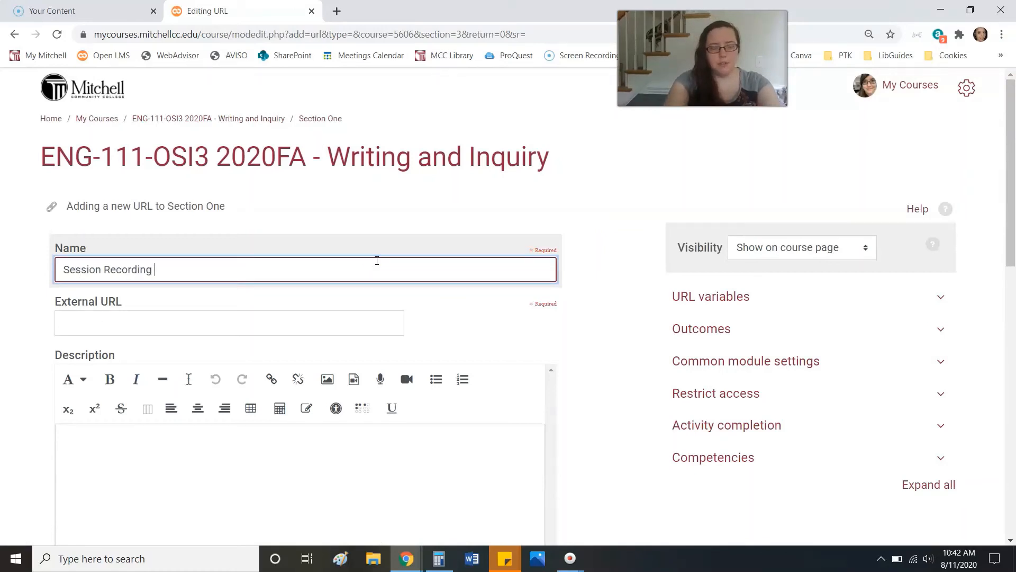
text( from DATE / TIME)
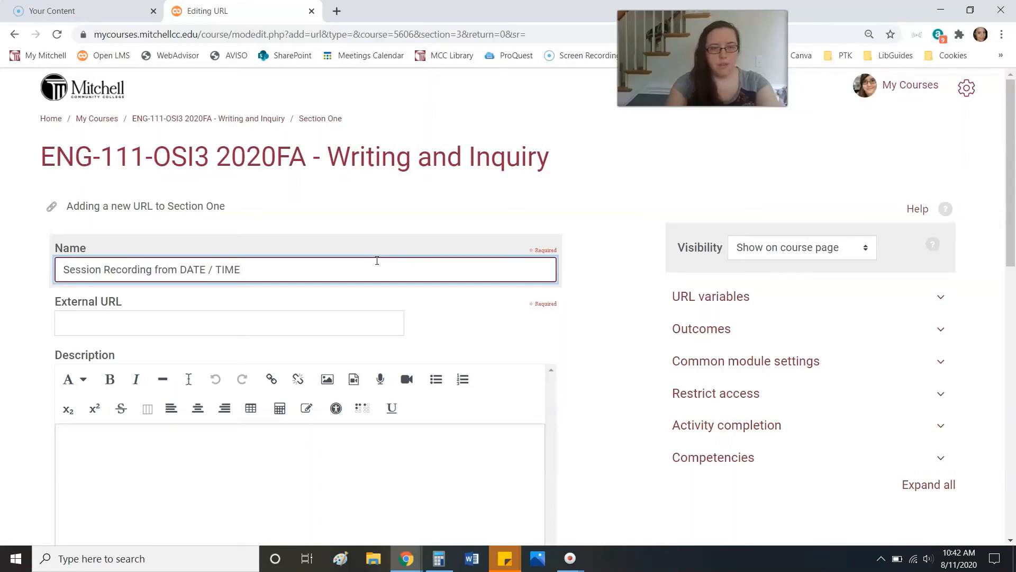
click(337, 318)
key(ctrl+v)
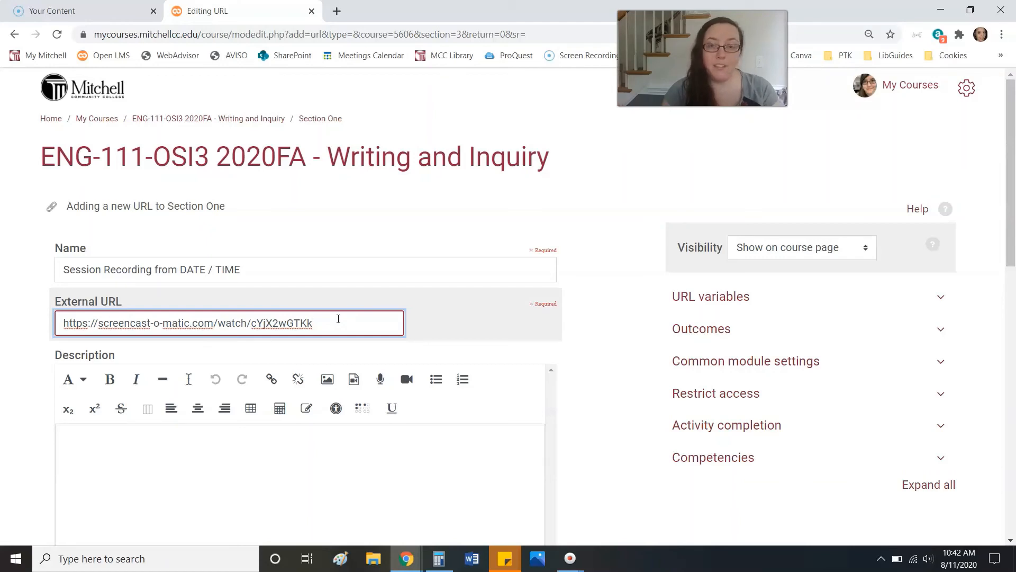
Step: Save the new URL resource without a description and return to the course
scroll(338, 318, down, 5)
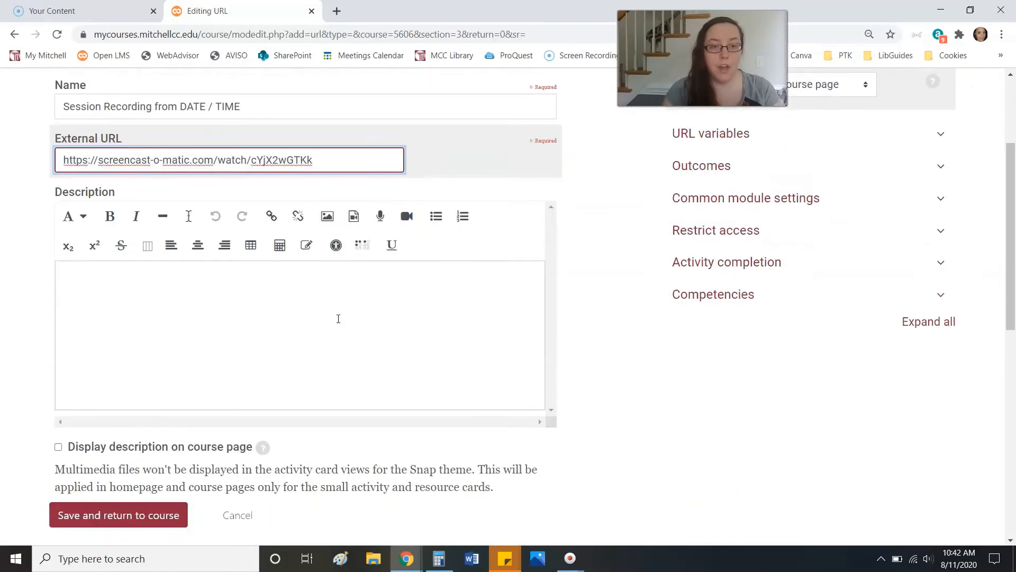
click(338, 318)
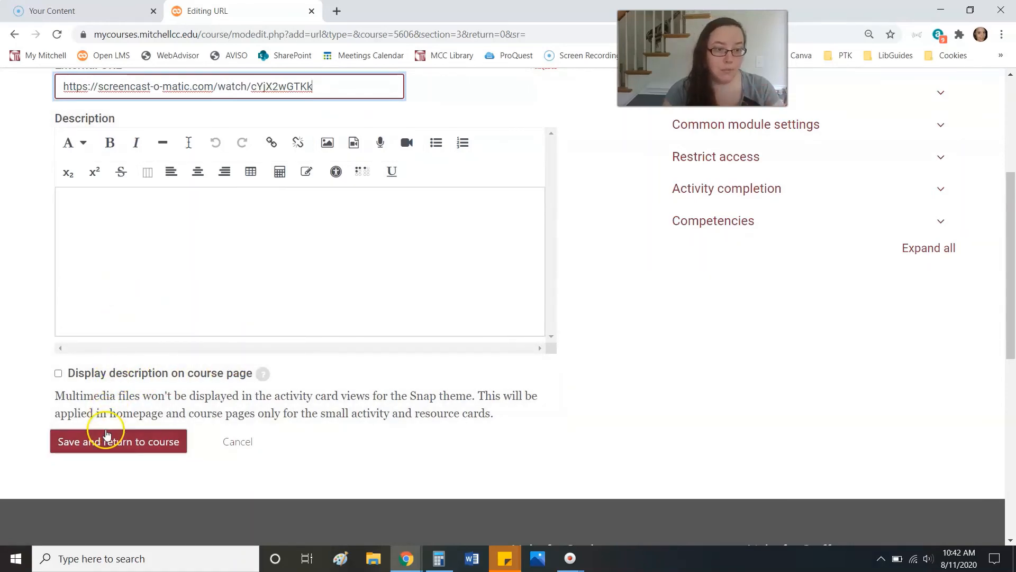
click(106, 433)
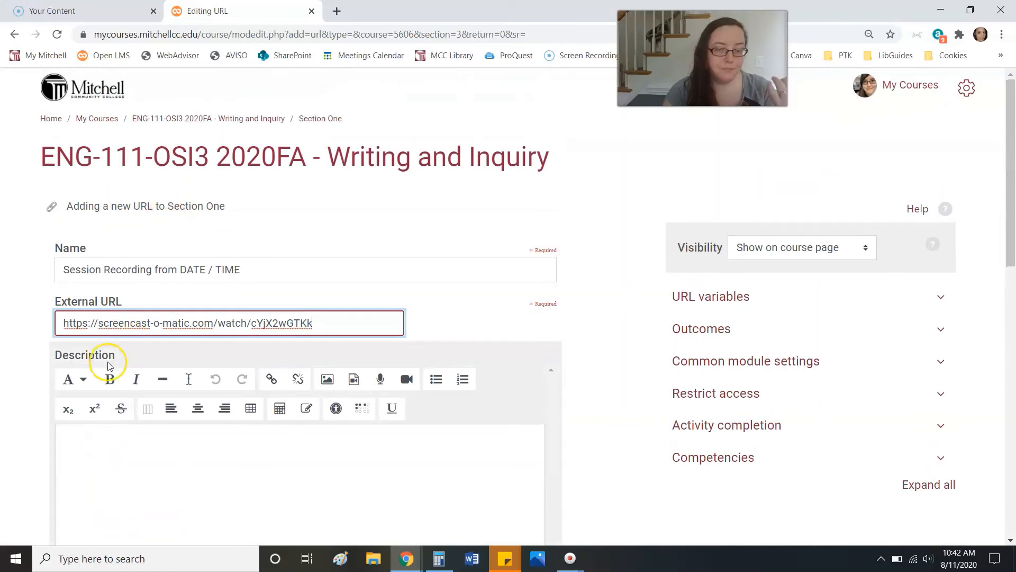
scroll(109, 365, down, 4)
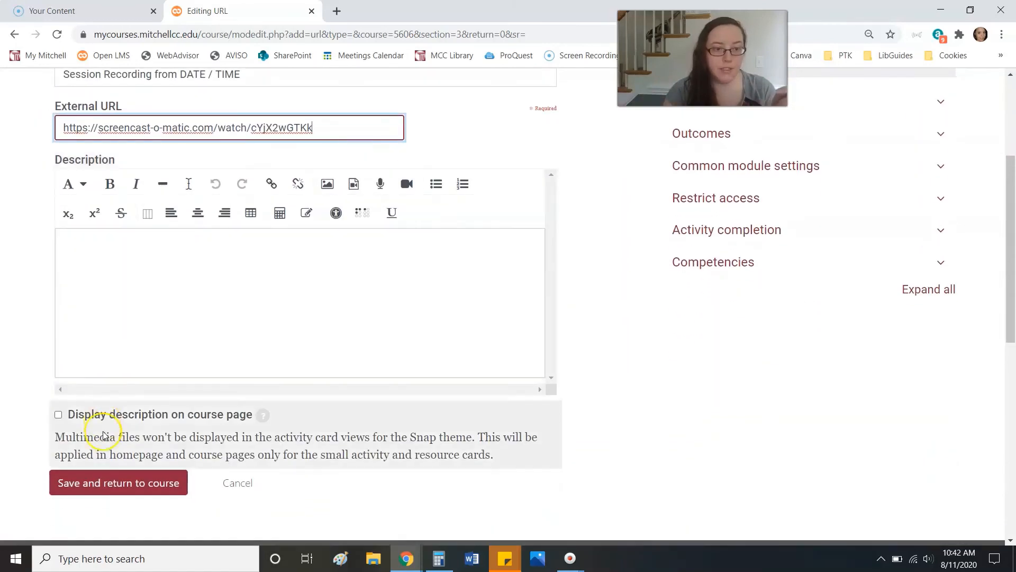
click(103, 484)
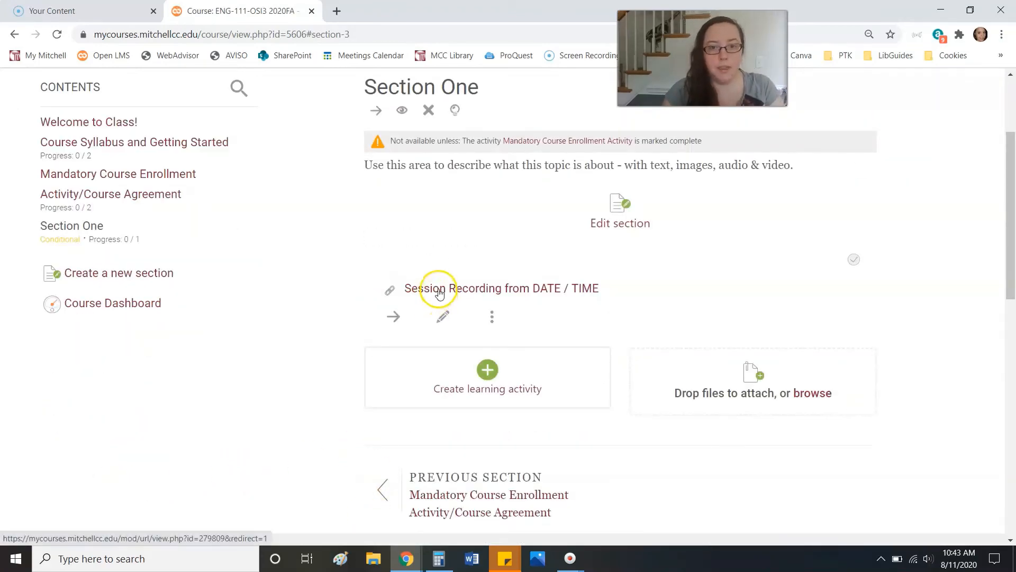
Step: Open the "Session Recording from DATE / TIME" link in Section One and play the linked video
click(440, 290)
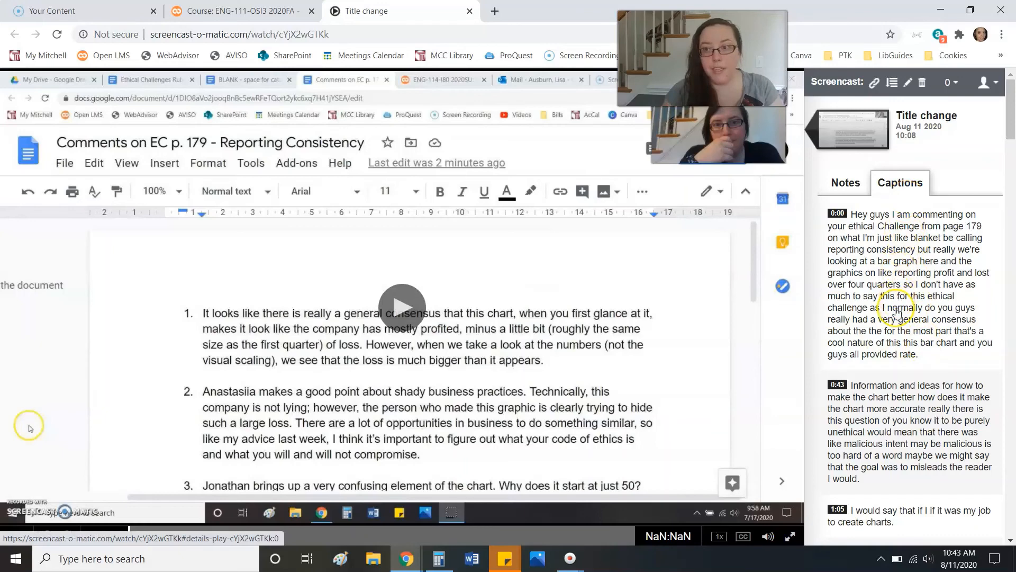
click(401, 303)
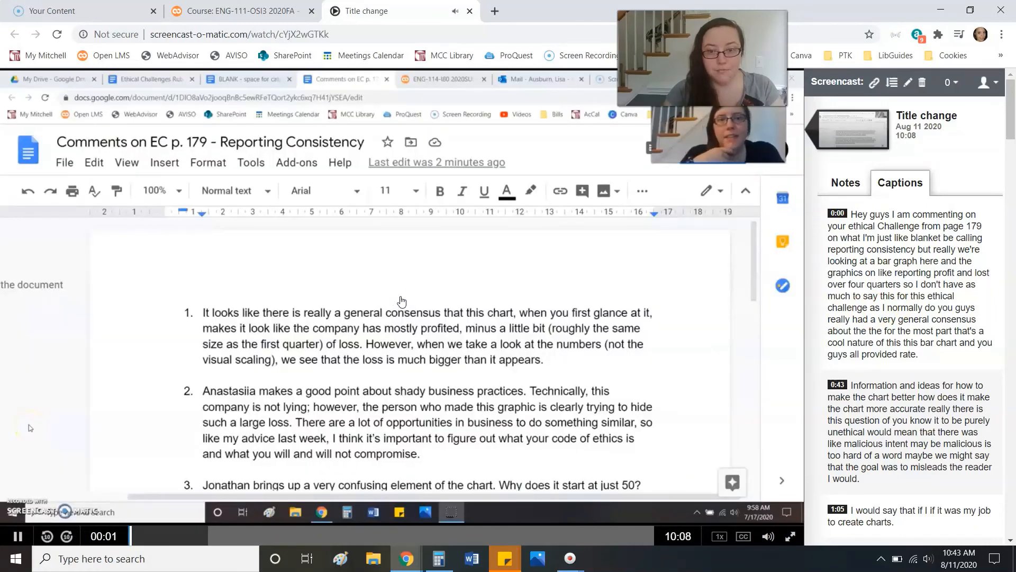
Step: Pause the video, turn on its closed captions and view its notes
click(414, 254)
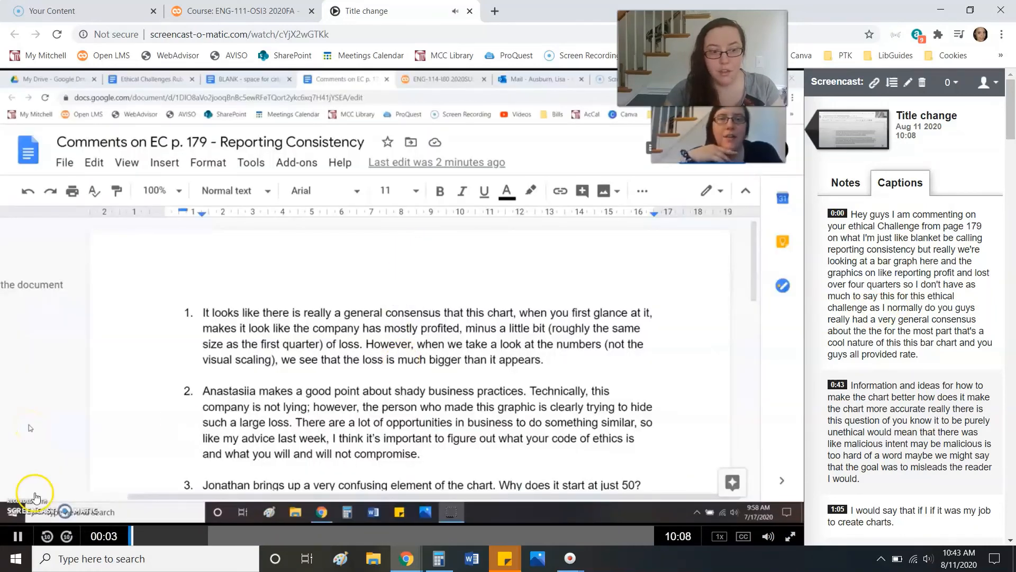
click(35, 493)
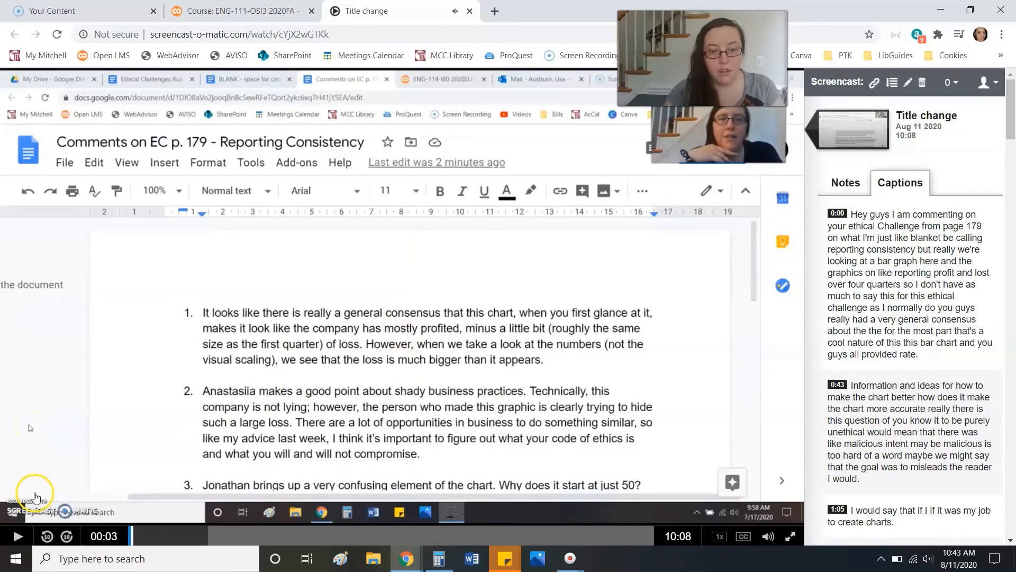
click(743, 536)
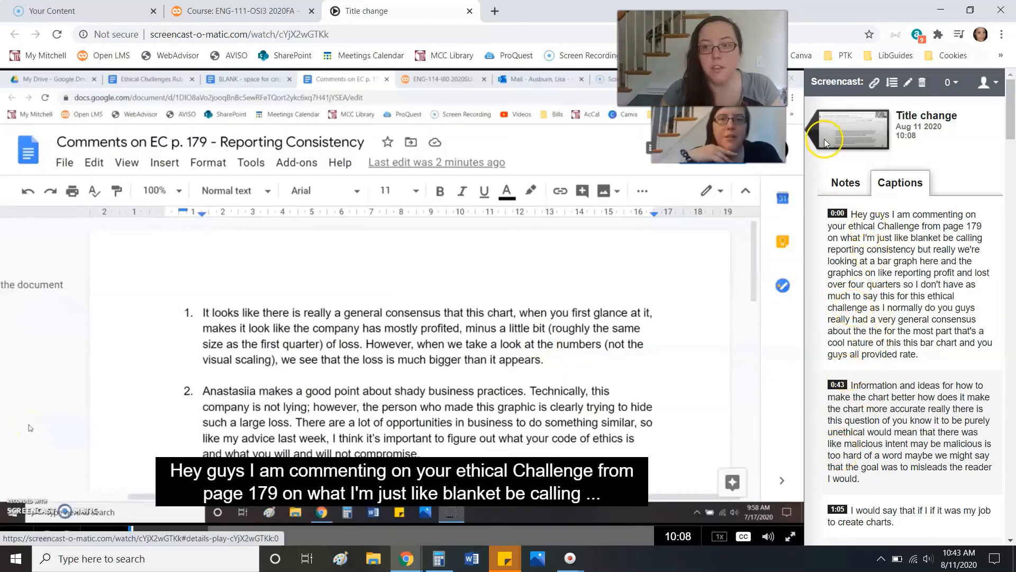
click(835, 189)
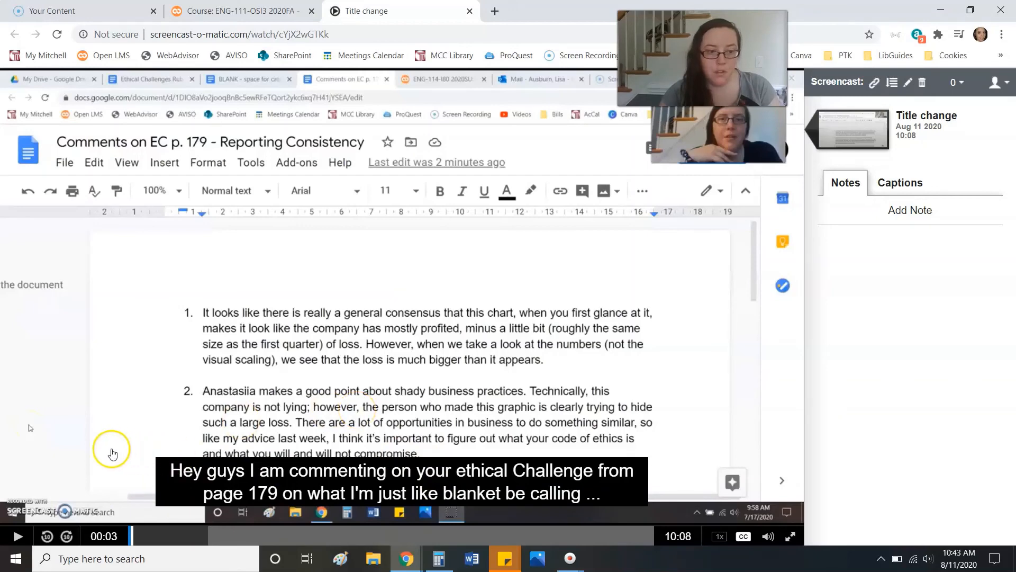
Step: Resume the video and skip ahead to about 08:35 and on to about 09:49
click(17, 536)
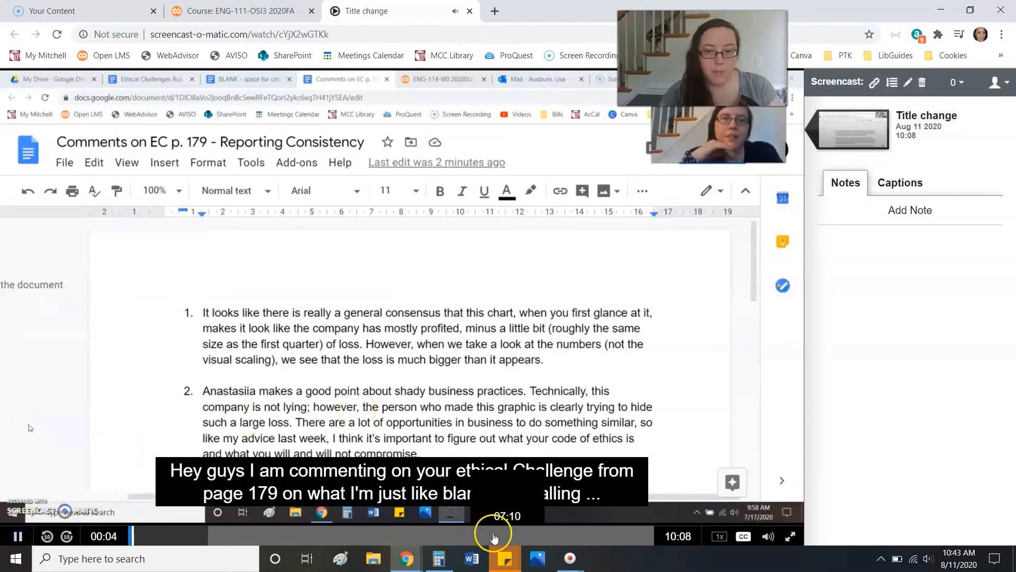
click(574, 537)
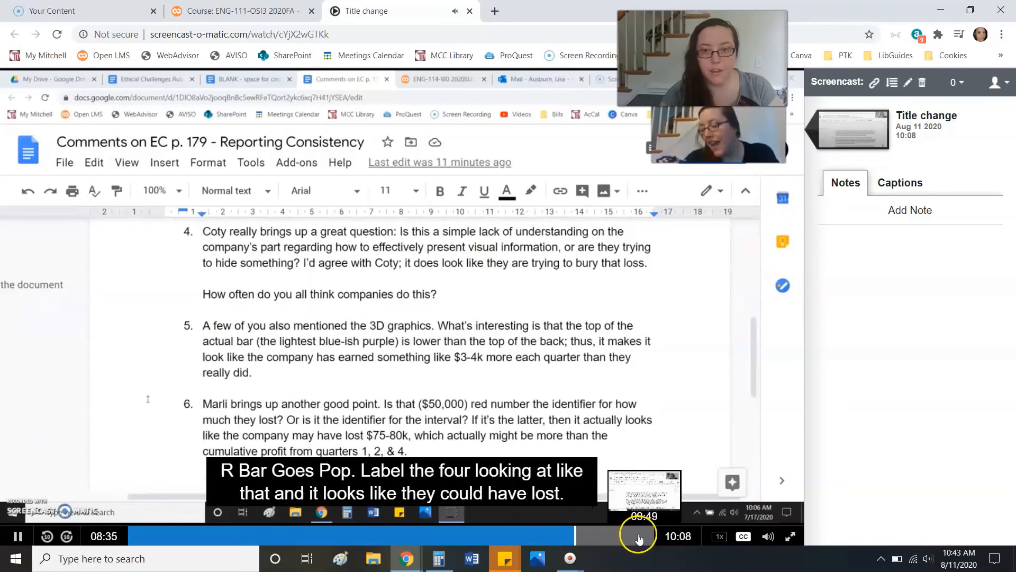
click(639, 537)
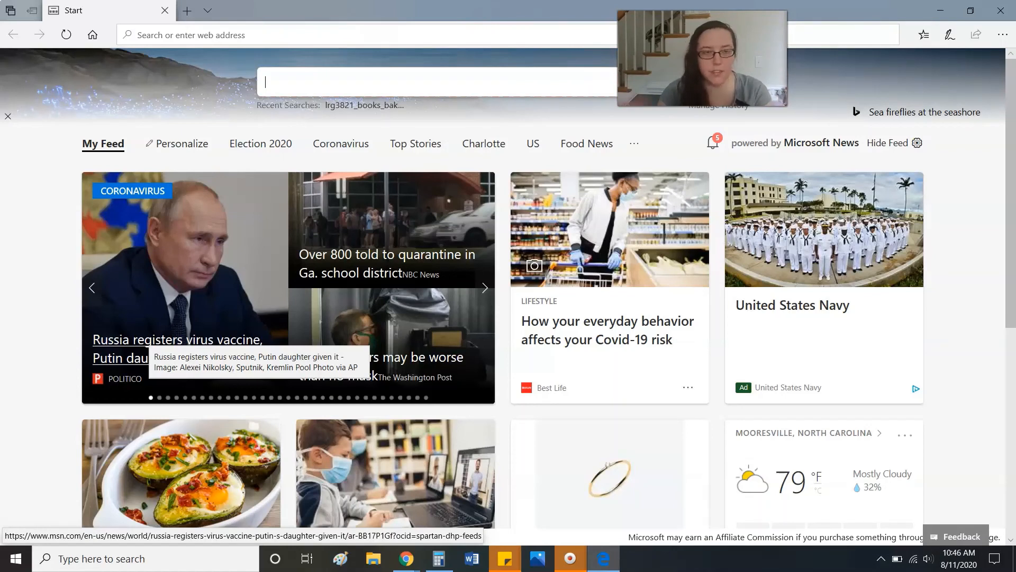
click(159, 32)
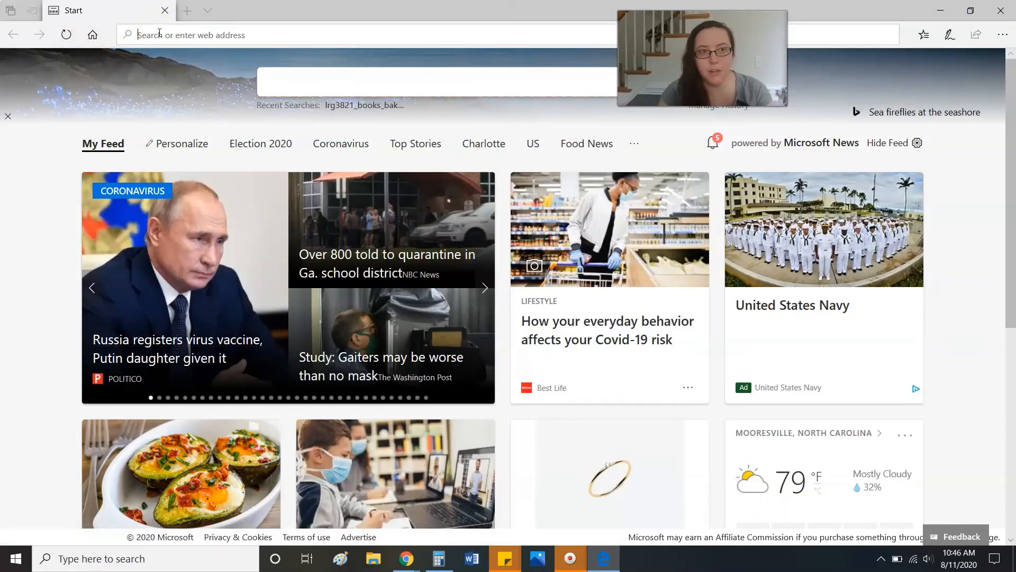
text(https://screencast-o-matic.com/watch/cYjX2wGTKk)
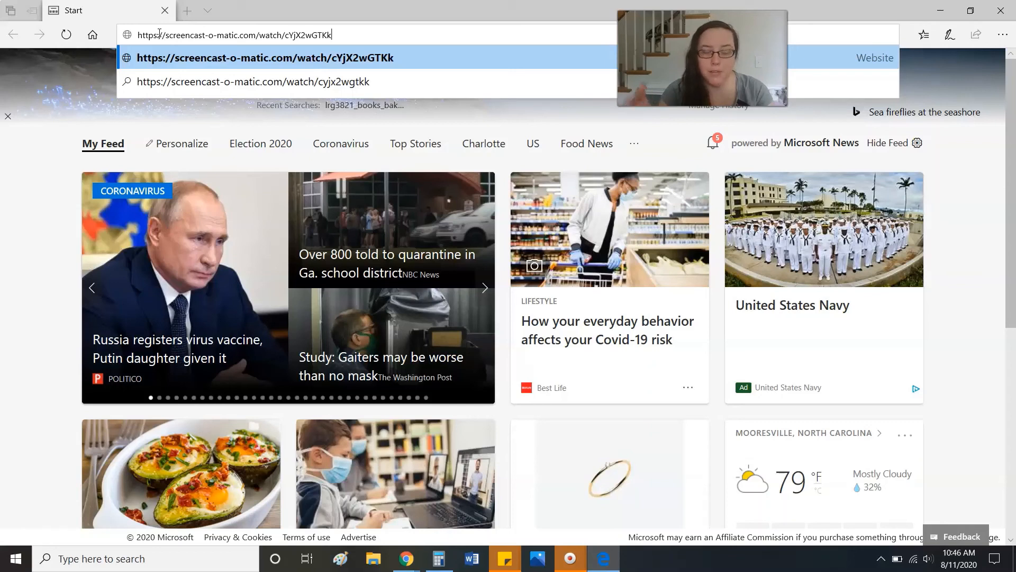
key(Return)
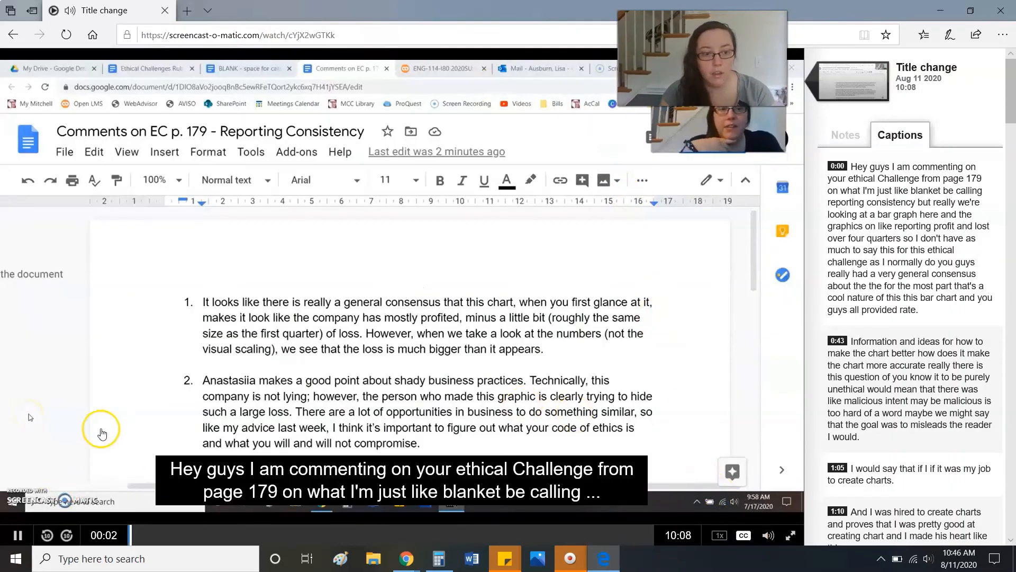
click(102, 399)
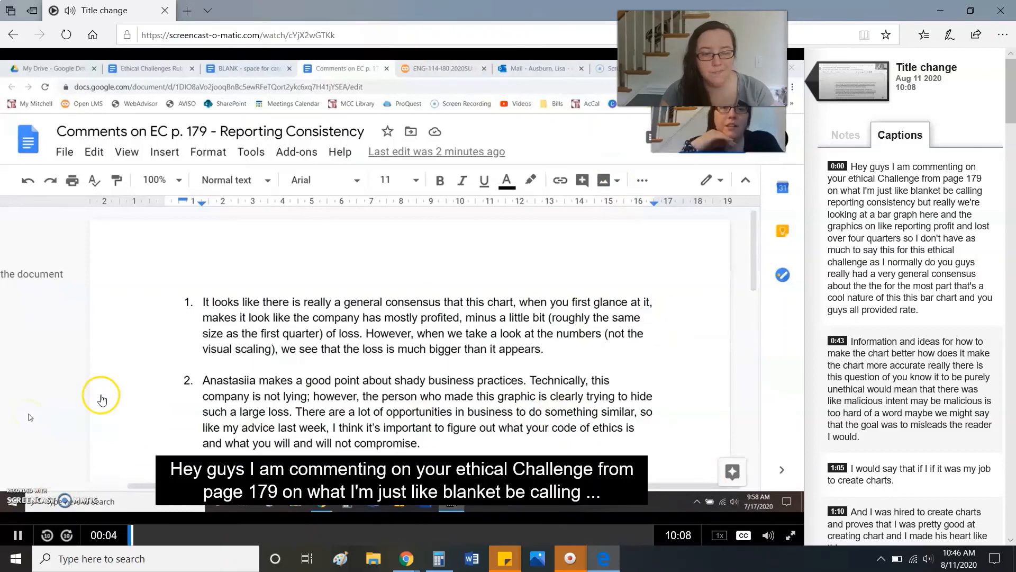